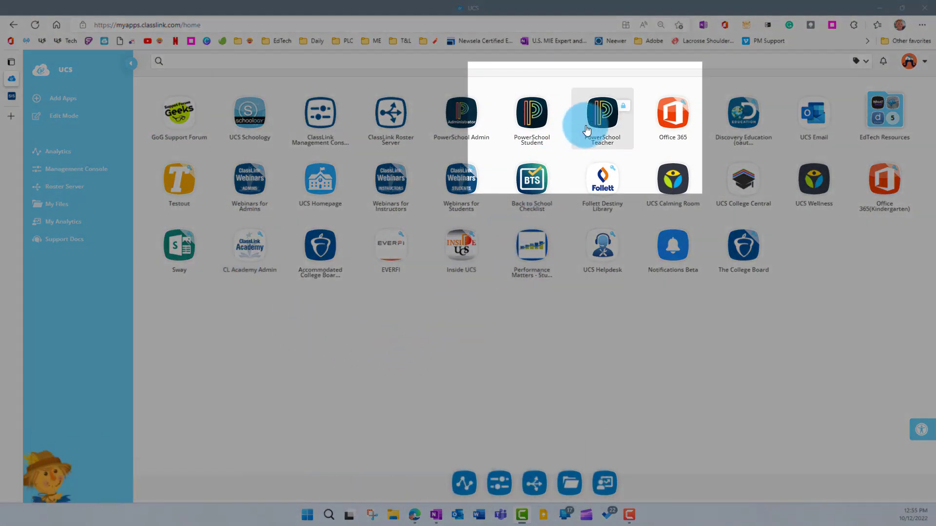
Open PowerSchool Teacher and launch Performance Matters from its applications
click(596, 122)
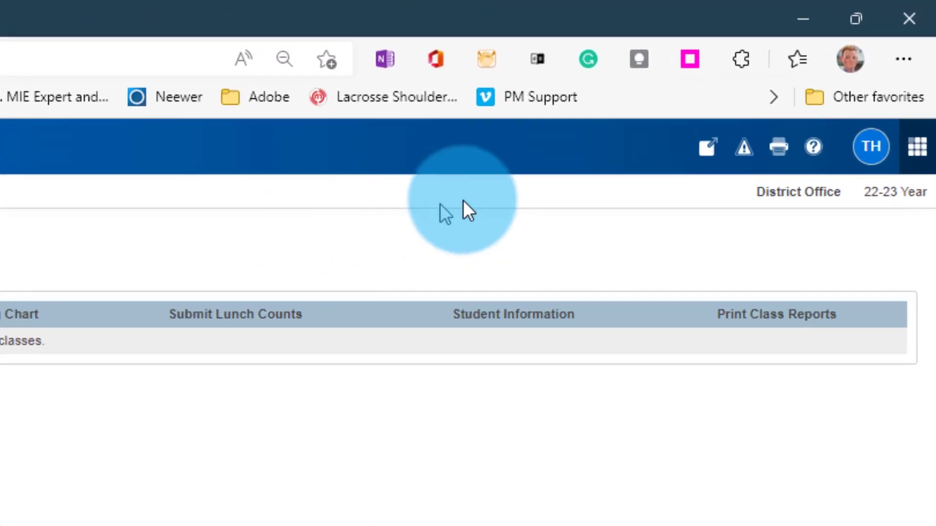
click(721, 147)
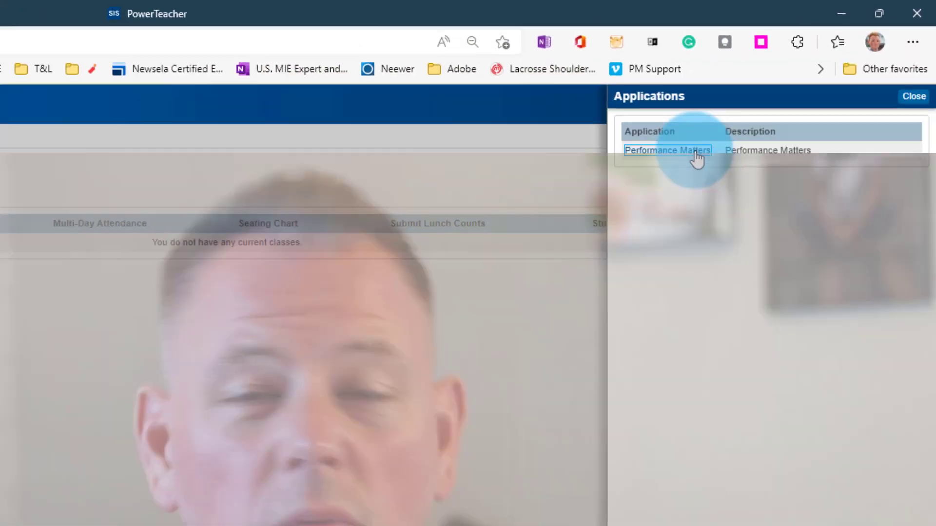
click(598, 214)
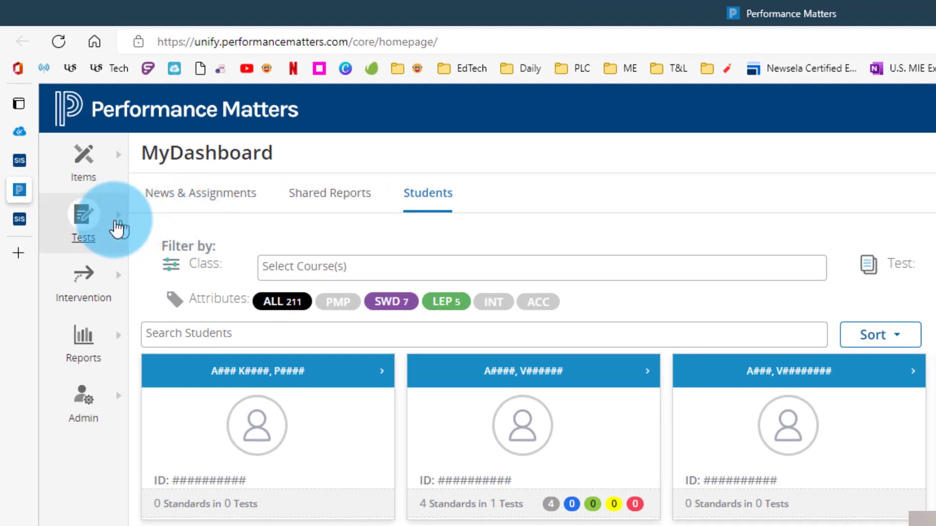
Go to the Test Center and open the Online / Paper Based release for Test Trapper 3
click(79, 193)
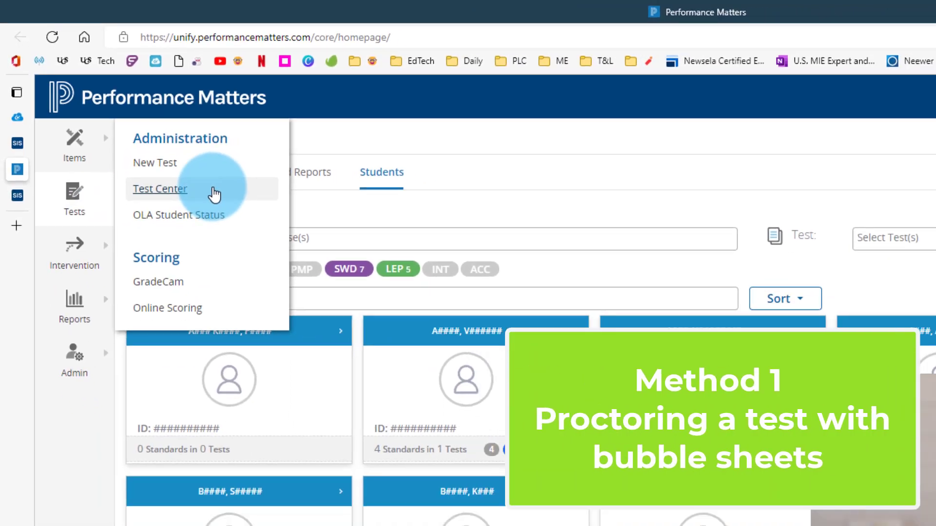
click(241, 218)
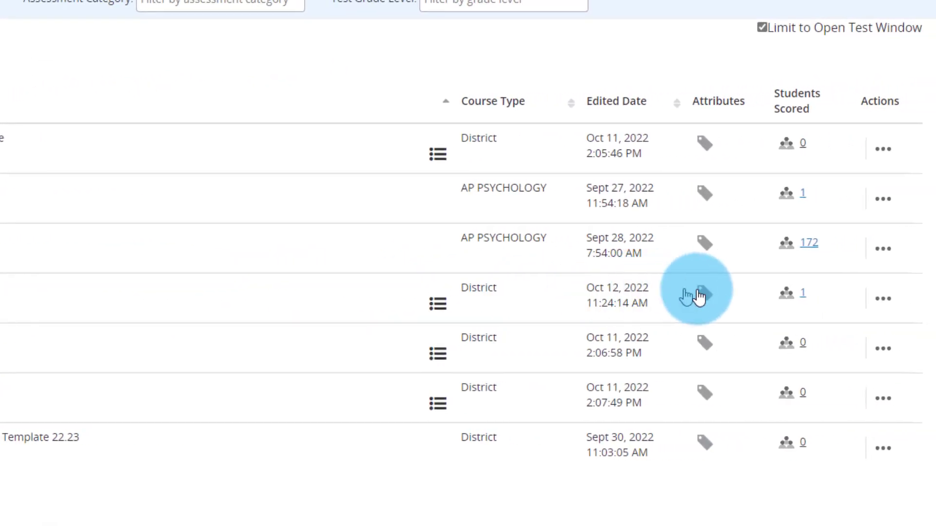
click(886, 306)
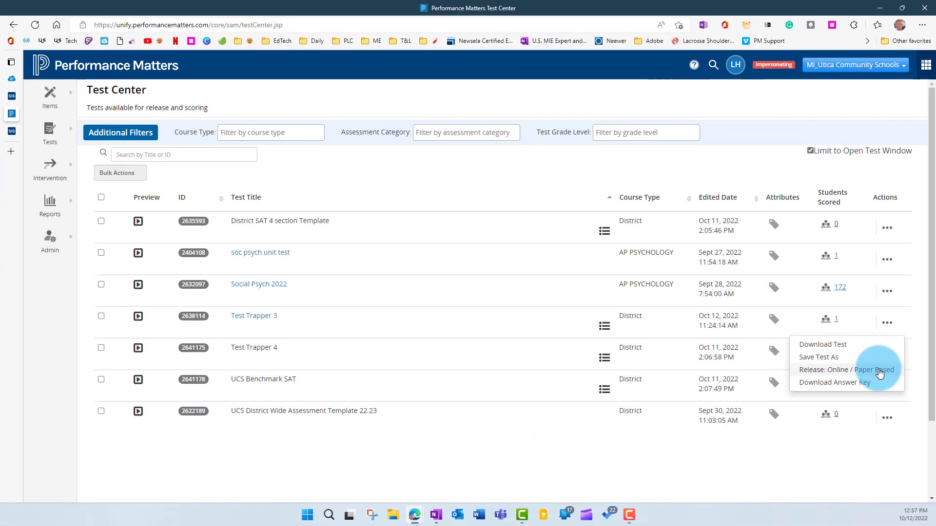
click(796, 351)
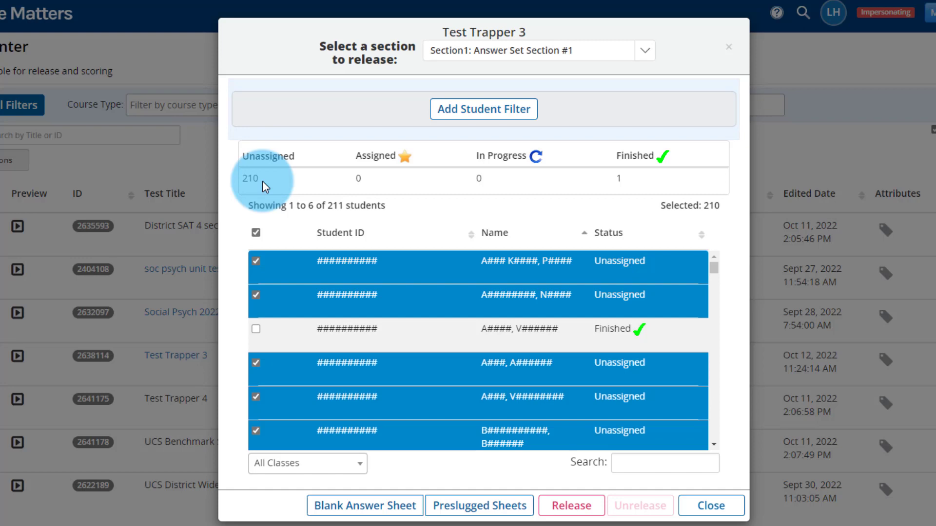
Add a geographical student filter by teacher, searching for the teacher's surname and selecting the matching teacher
click(505, 115)
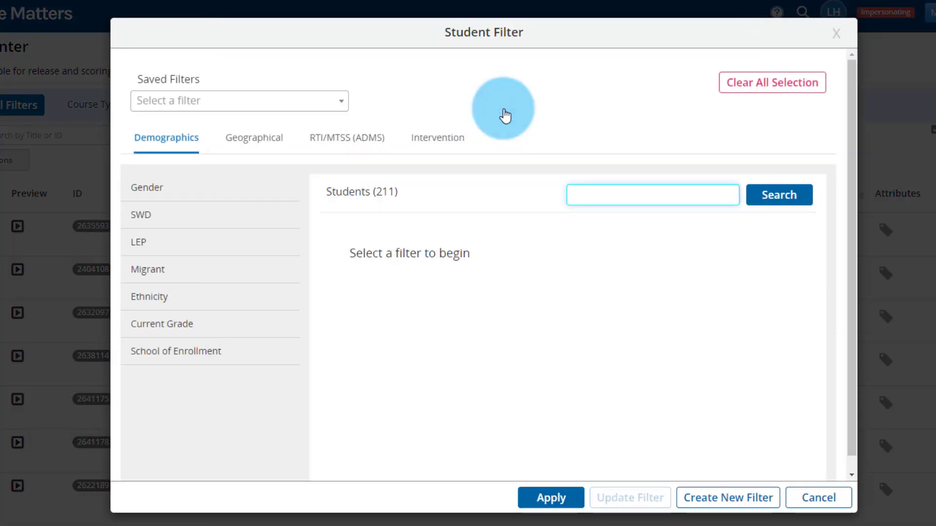
click(254, 146)
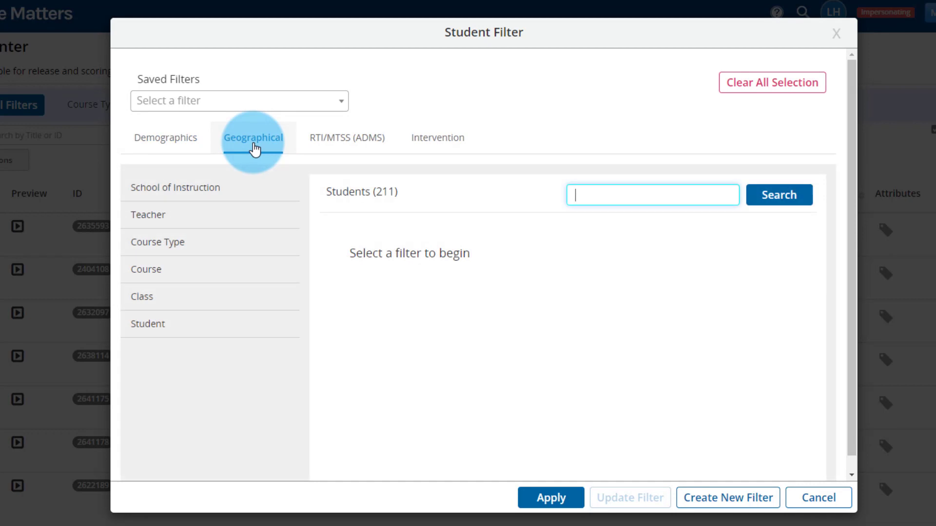
click(166, 221)
click(638, 188)
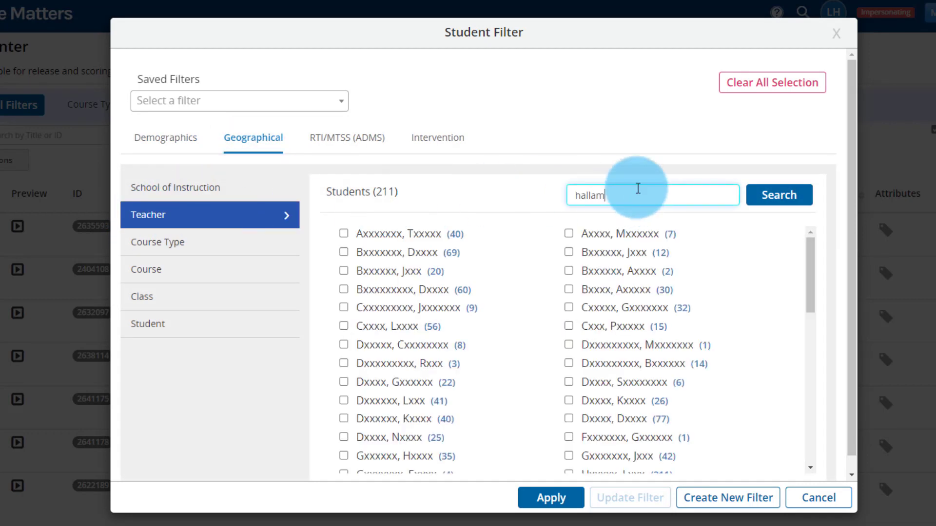
text(hallam)
key(Return)
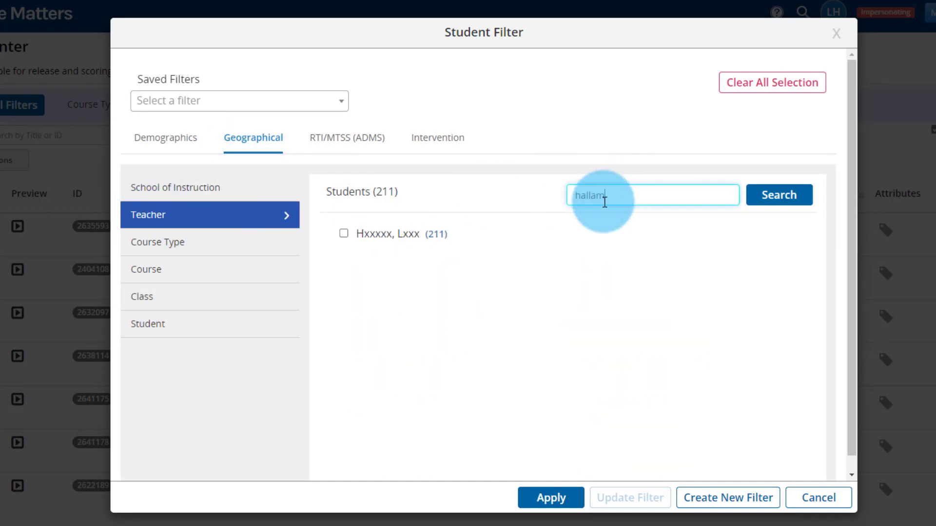
click(344, 234)
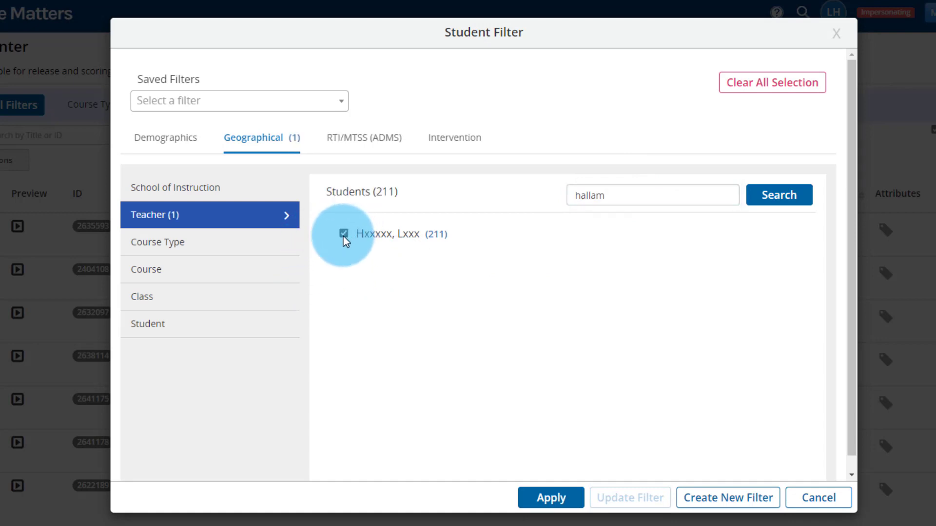
Narrow the student filter to the class AP PSYCHOLOGY - S1 1 and apply it
click(146, 272)
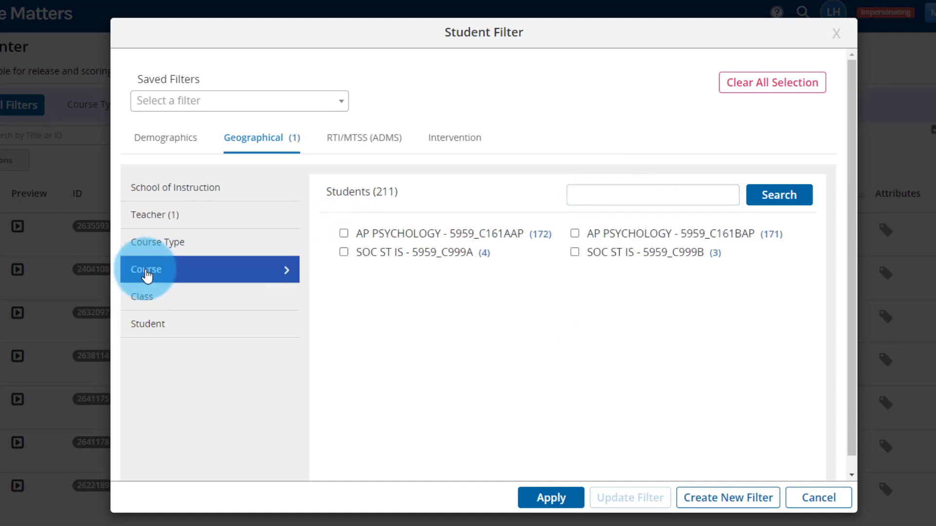
click(149, 298)
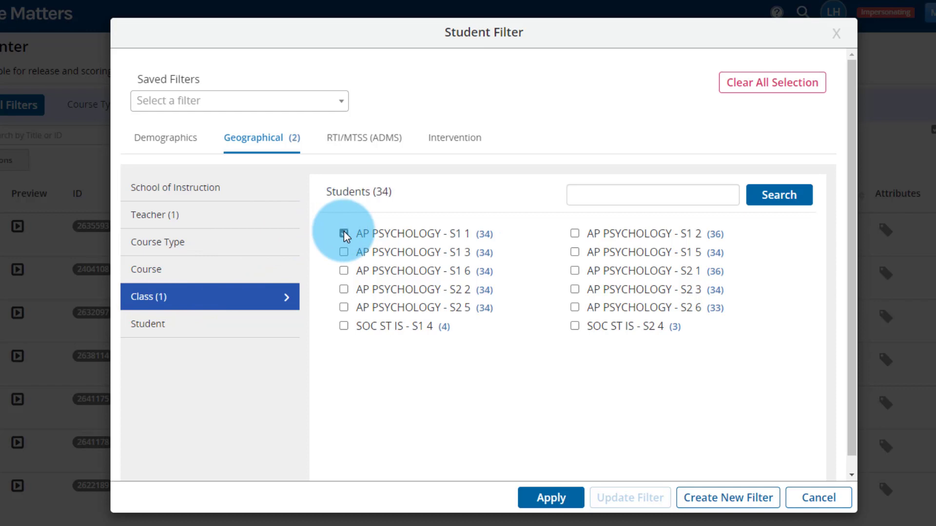
click(556, 502)
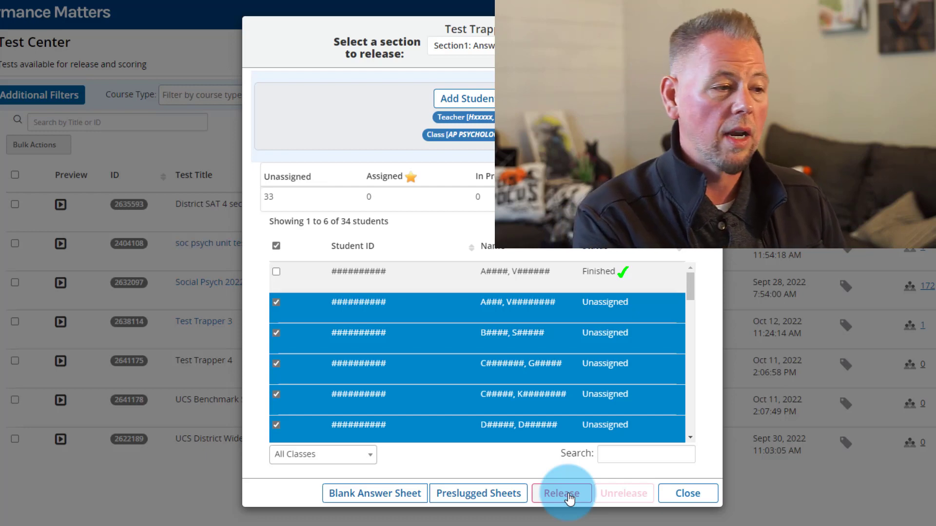
Release Section1: Answer Set Section #1 to the selected students and show the sections available for release
click(562, 494)
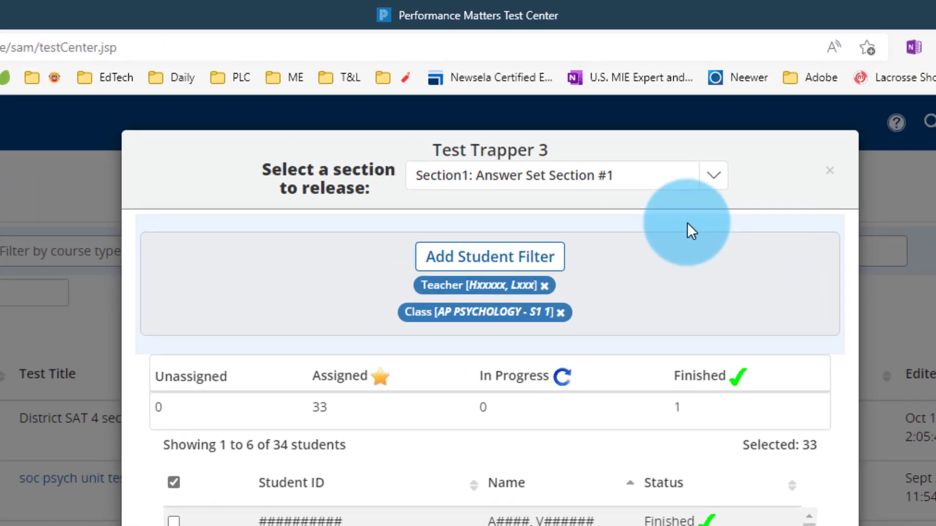
click(716, 175)
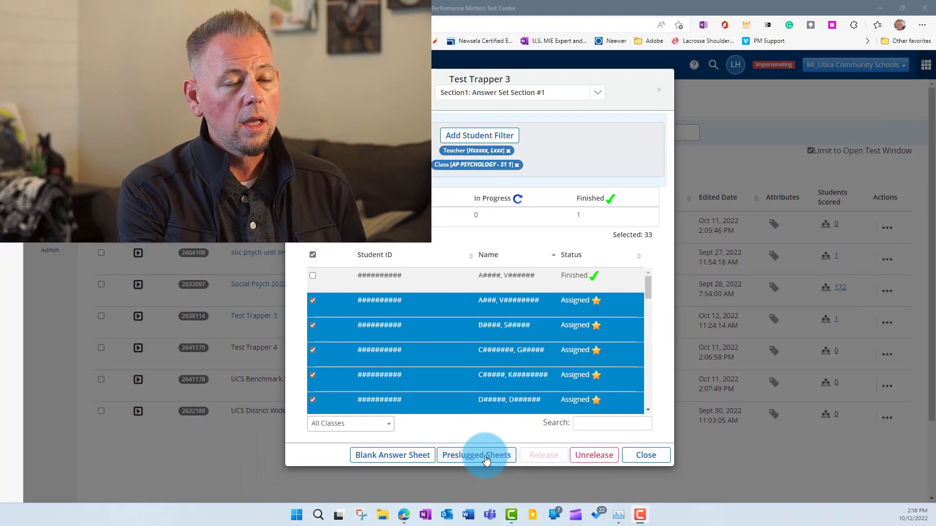
Download the preslugged answer sheets for the selected students and look through the resulting PDF
click(483, 455)
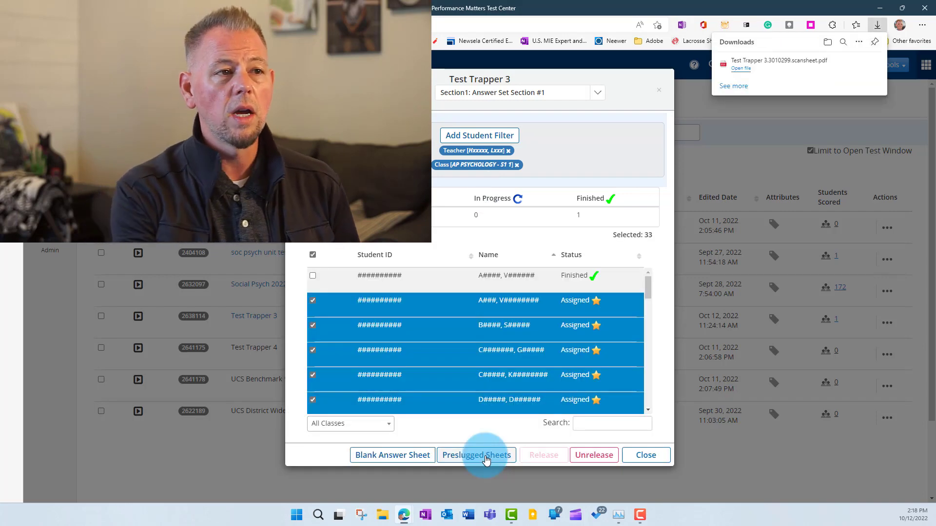
click(745, 71)
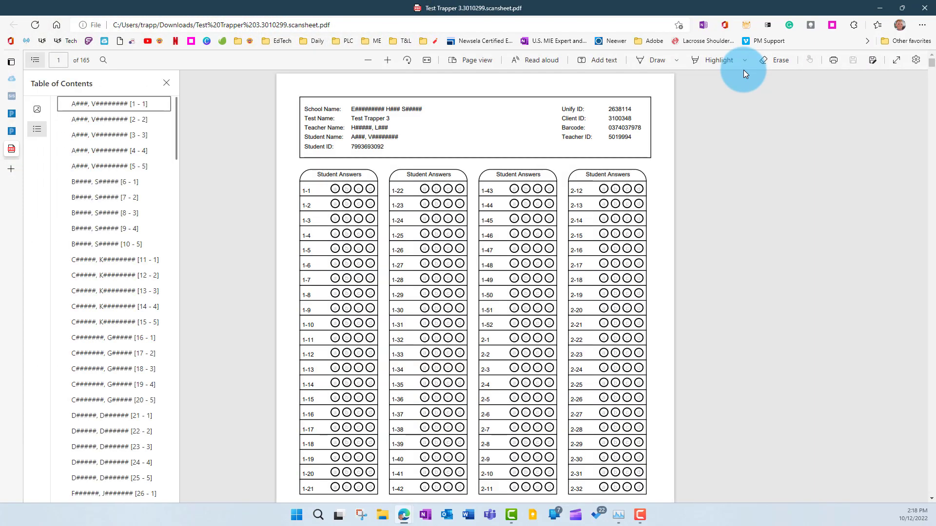
scroll(609, 185, down, 3)
scroll(609, 185, up, 1)
scroll(609, 184, up, 1)
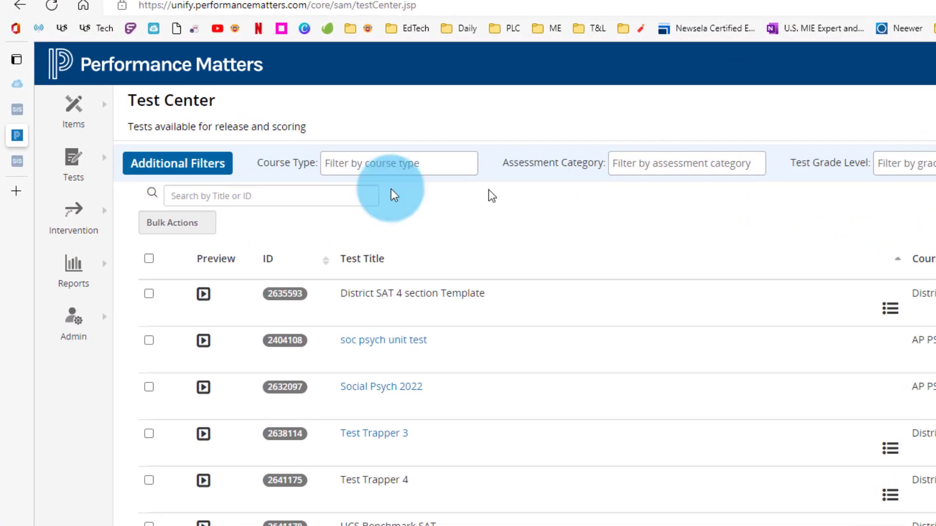
Open OLA Student Status and select Test Trapper 3 Section 2 as the assessment
click(63, 172)
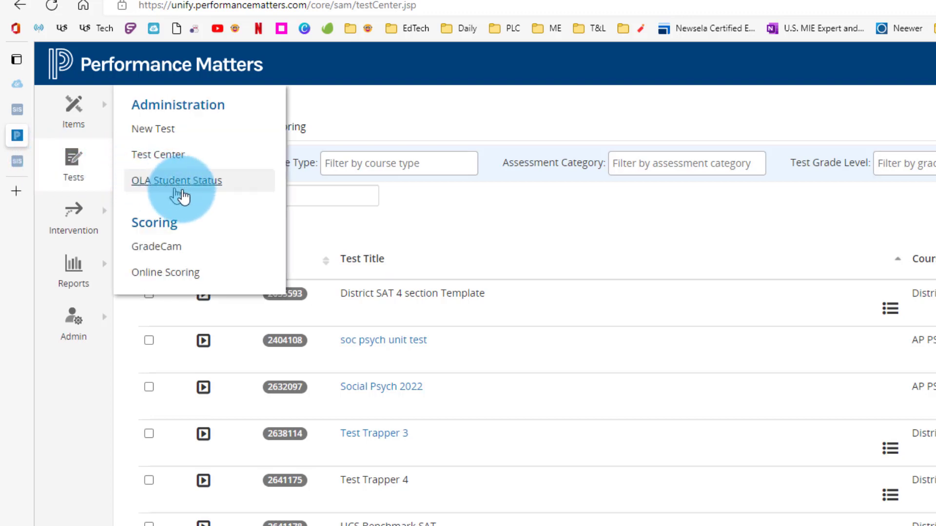
click(232, 189)
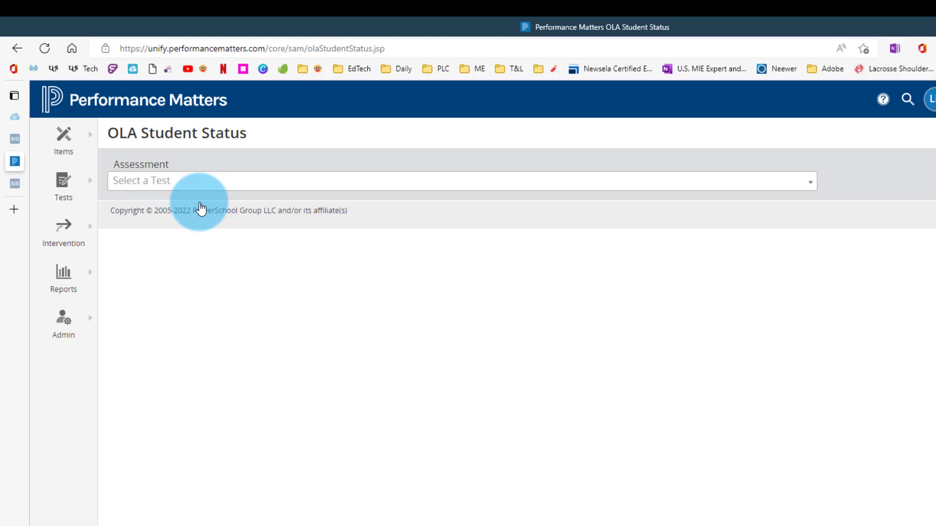
click(158, 182)
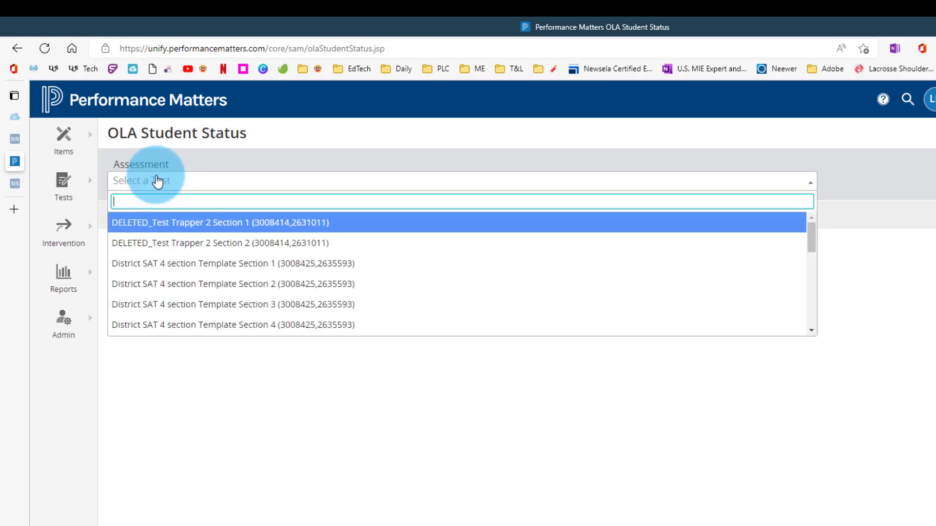
scroll(310, 266, down, 2)
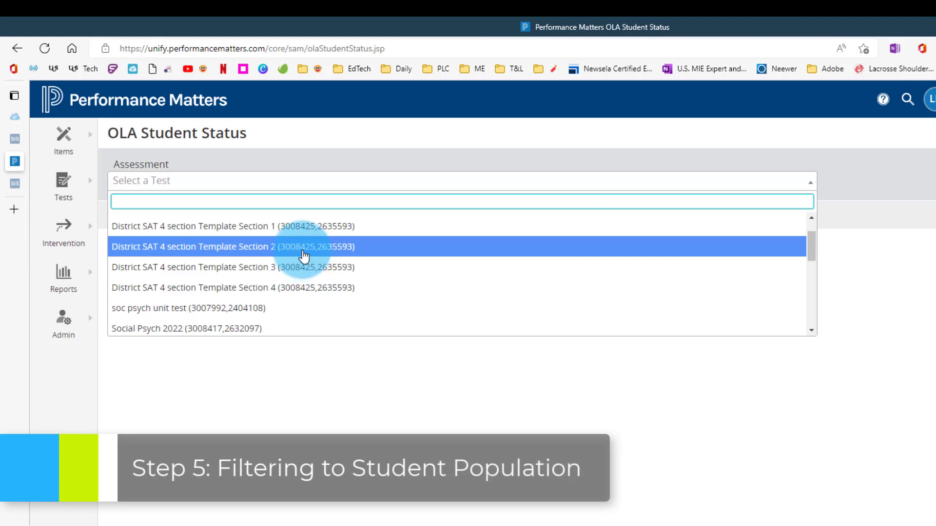
scroll(303, 255, down, 4)
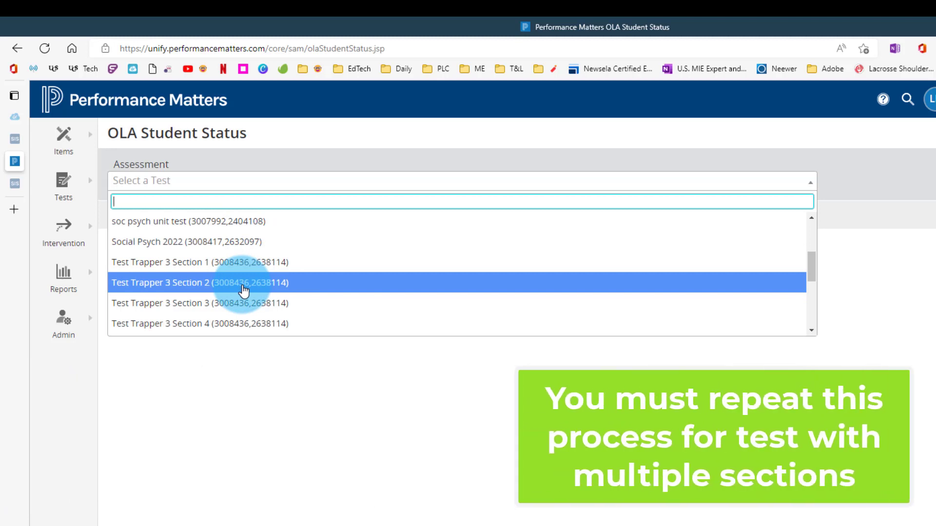
click(243, 284)
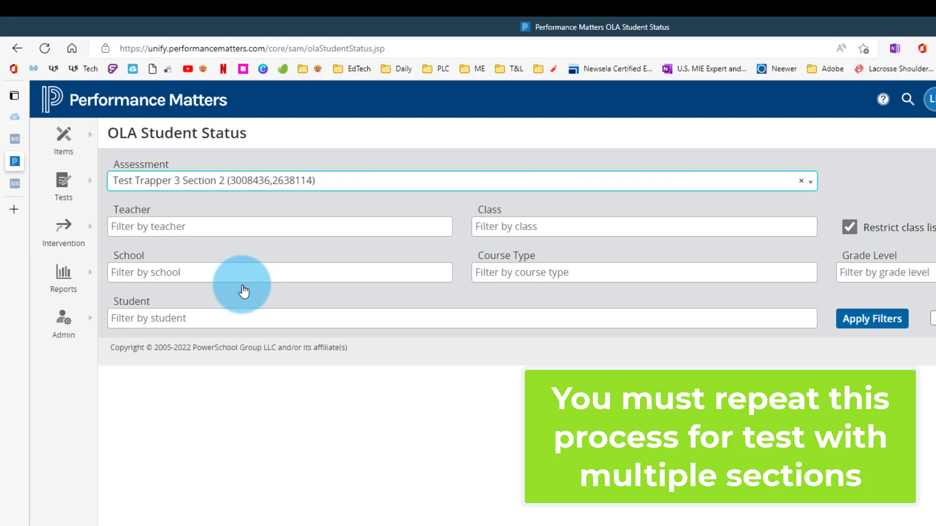
Filter the student status by the teacher and the class AP PSYCHOLOGY - S1 1, and apply the filters
click(232, 227)
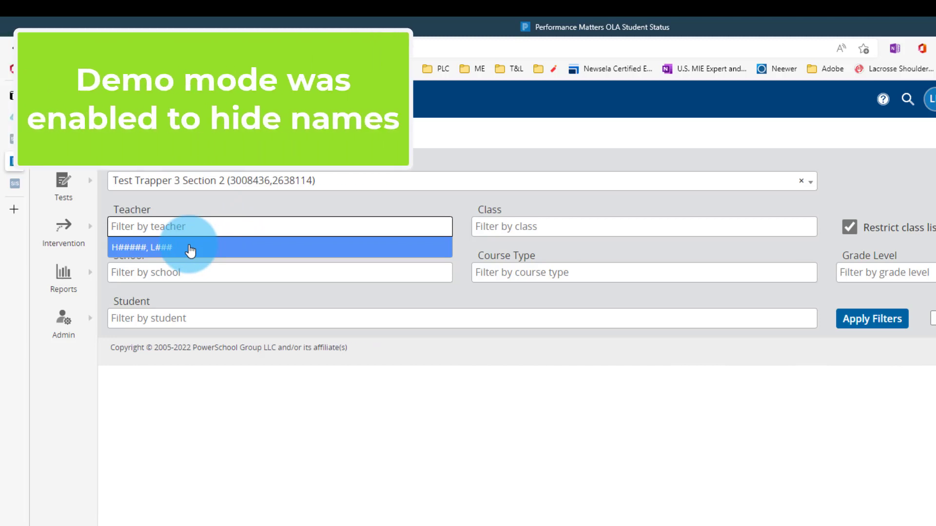
click(198, 247)
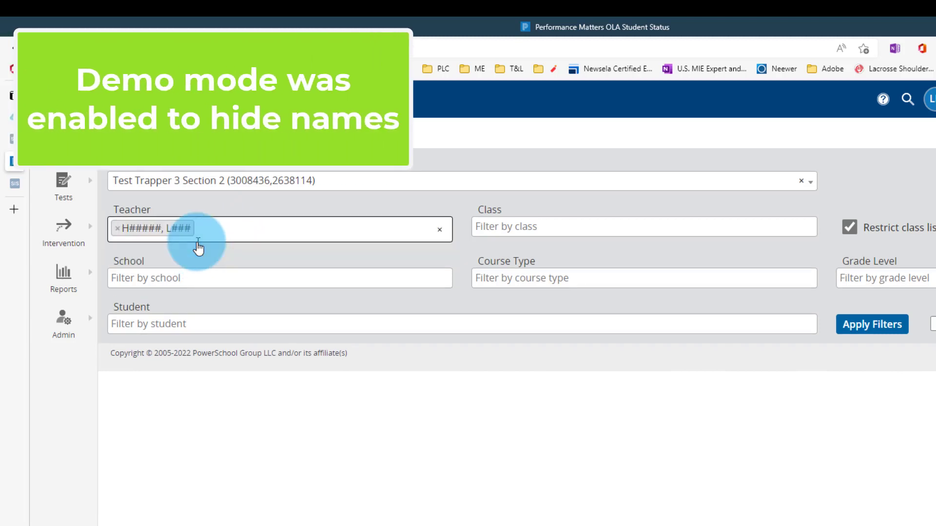
click(575, 230)
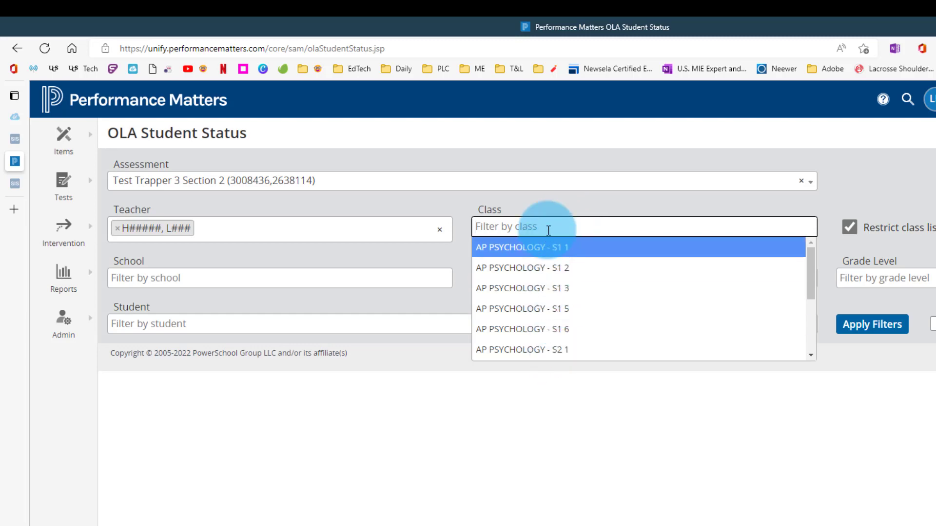
click(548, 249)
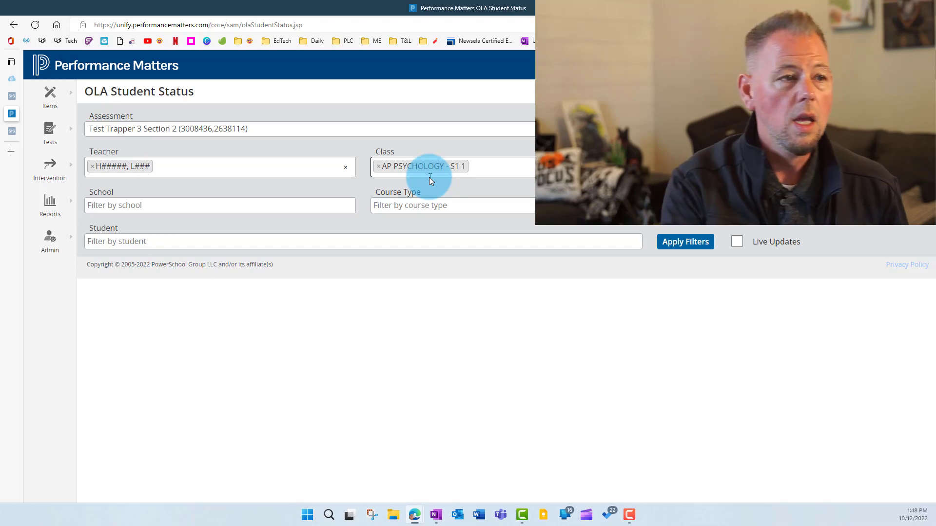
click(689, 243)
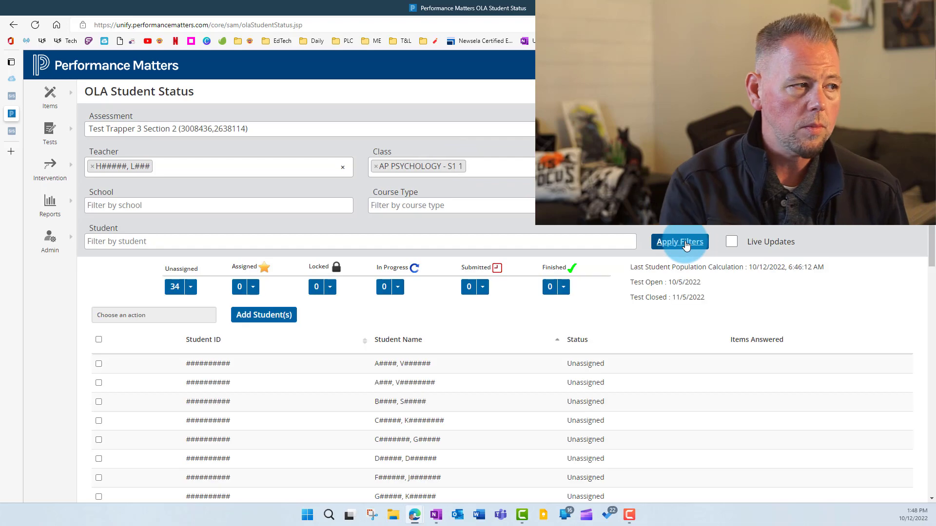
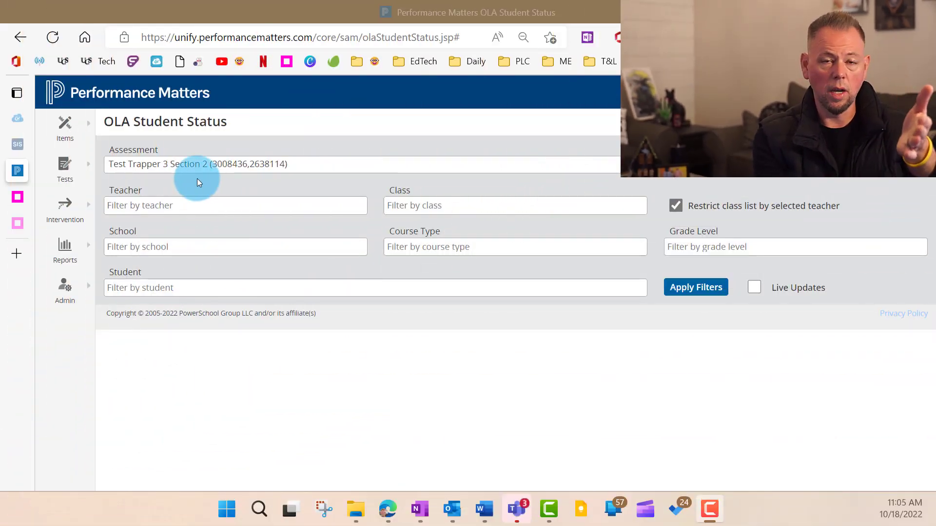
Filter the Section 2 student status by the teacher, class AP PSYCHOLOGY - S1 1 and Eleventh Grade, and apply the filters
click(192, 211)
click(190, 223)
click(408, 205)
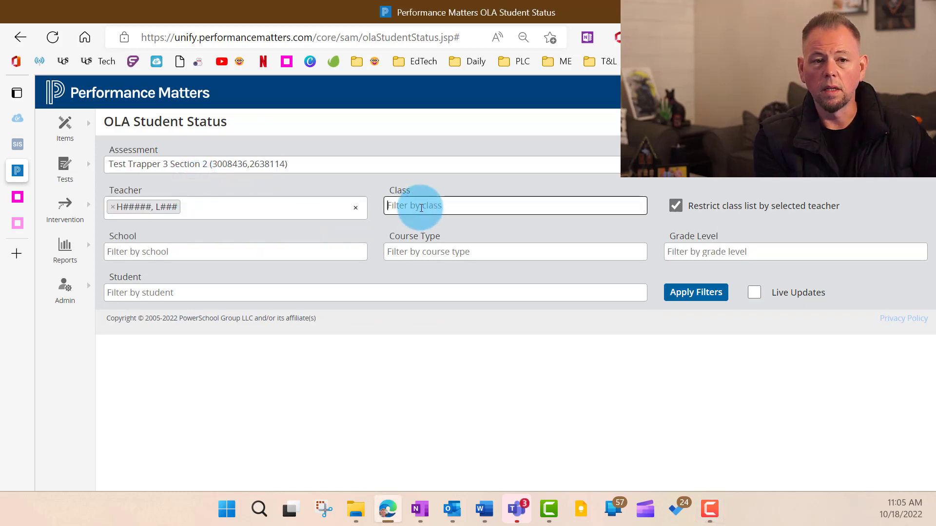
click(427, 225)
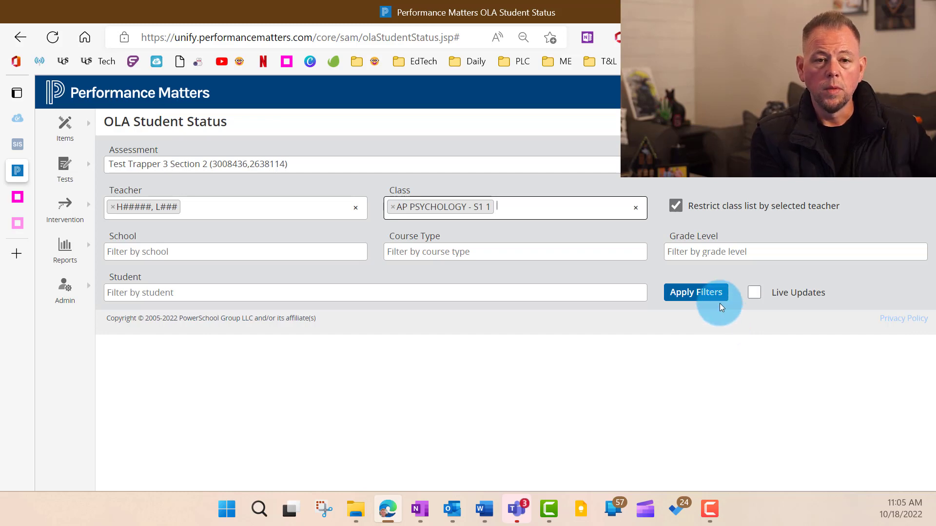
click(725, 254)
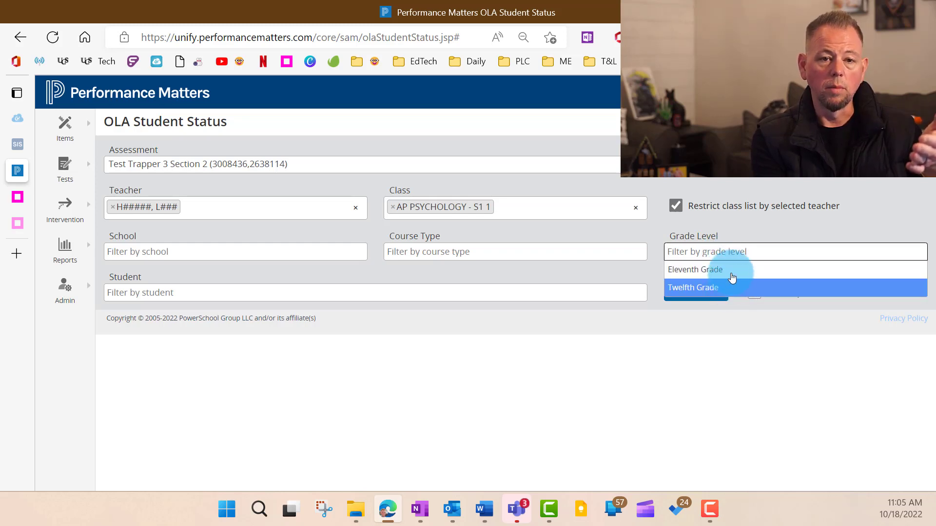
click(732, 270)
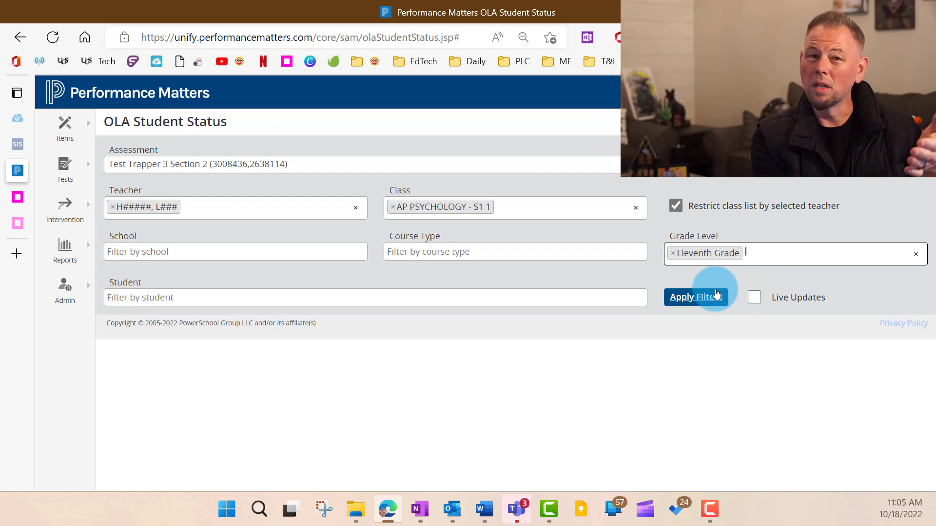
click(701, 299)
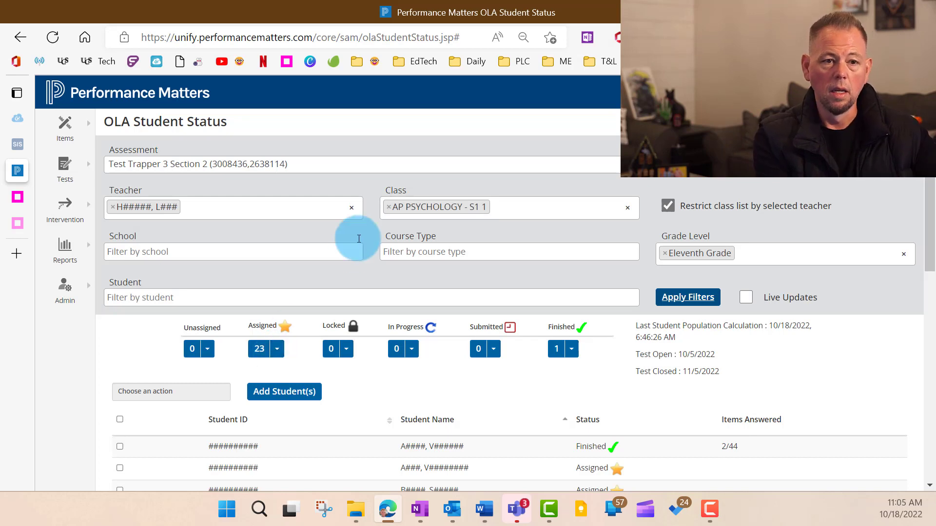
Switch the assessment to Test Trapper 3 Section 3 and apply filters for the teacher, class AP PSYCHOLOGY - S1 1 and Twelfth Grade
click(342, 172)
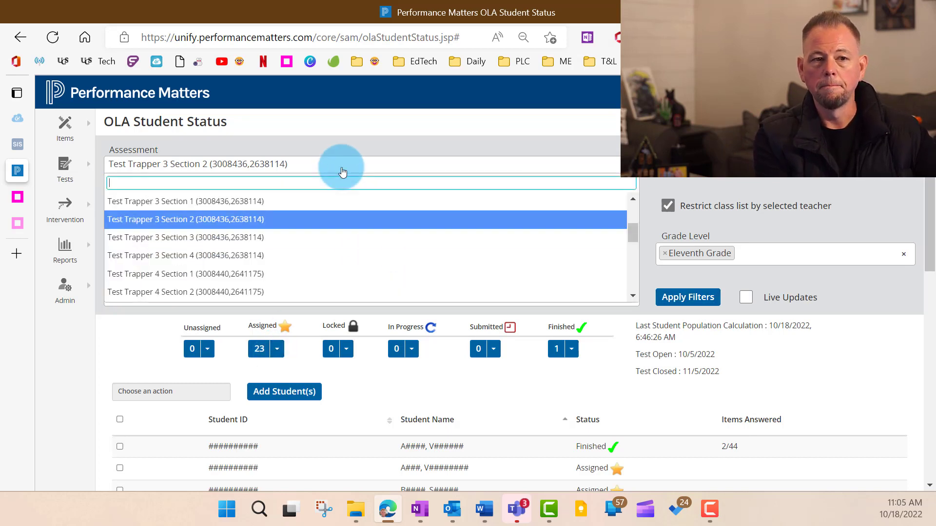
click(254, 238)
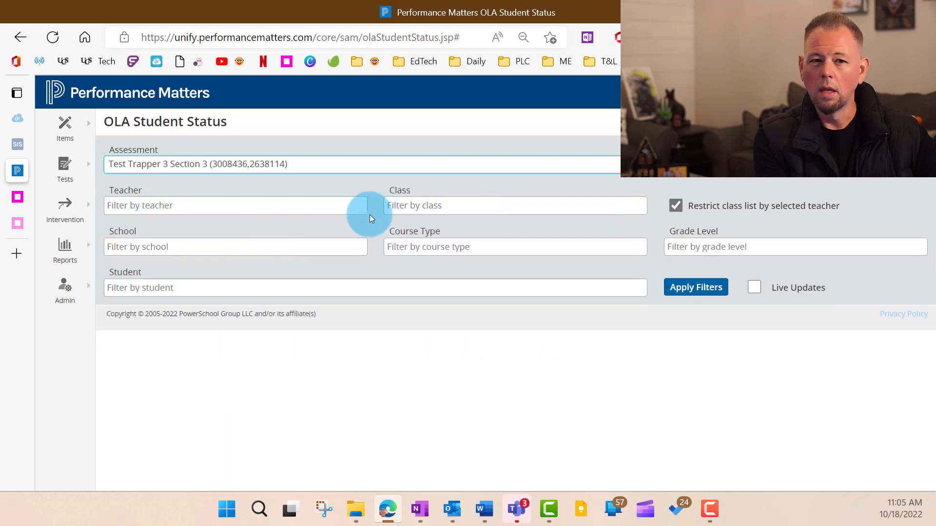
click(293, 208)
click(237, 224)
click(442, 204)
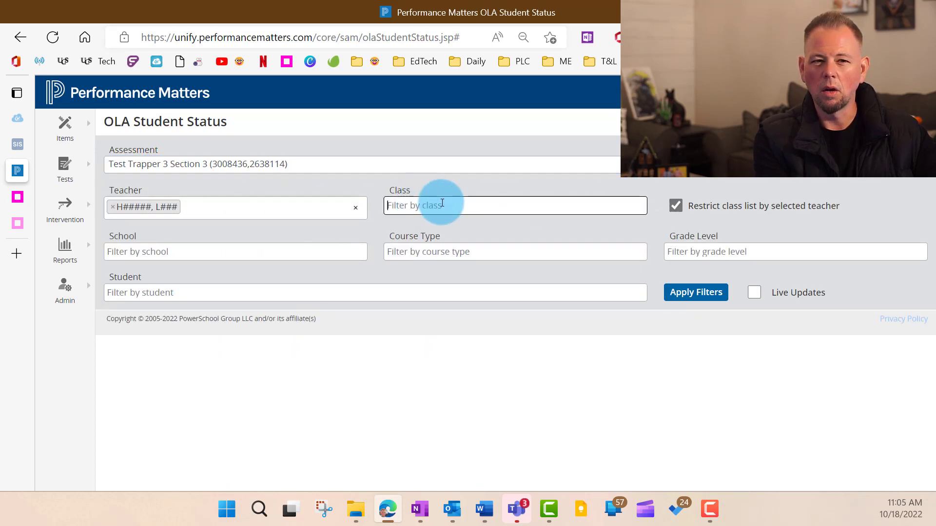
click(443, 226)
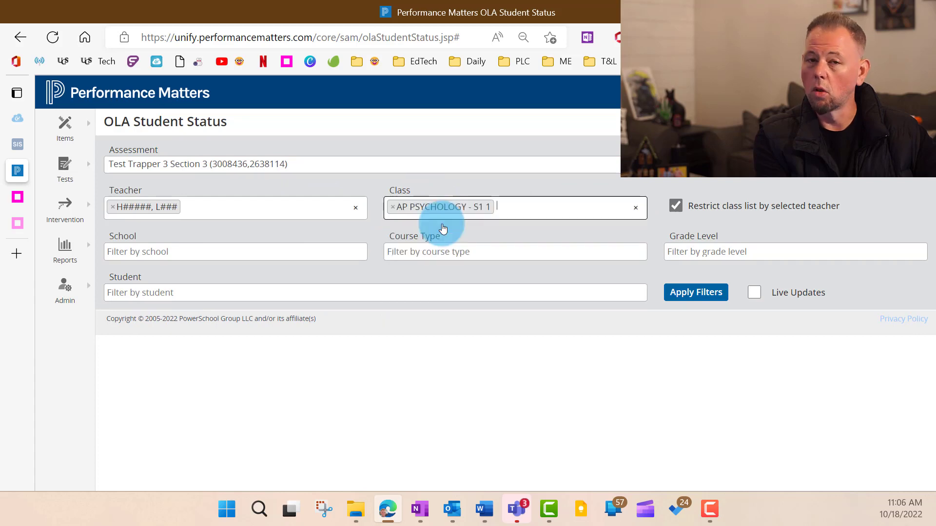
click(763, 250)
click(717, 290)
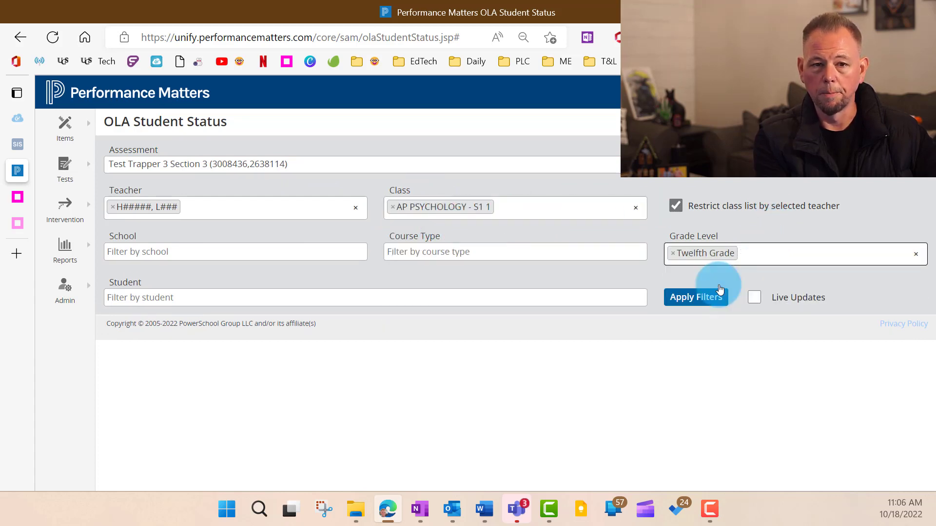
click(720, 289)
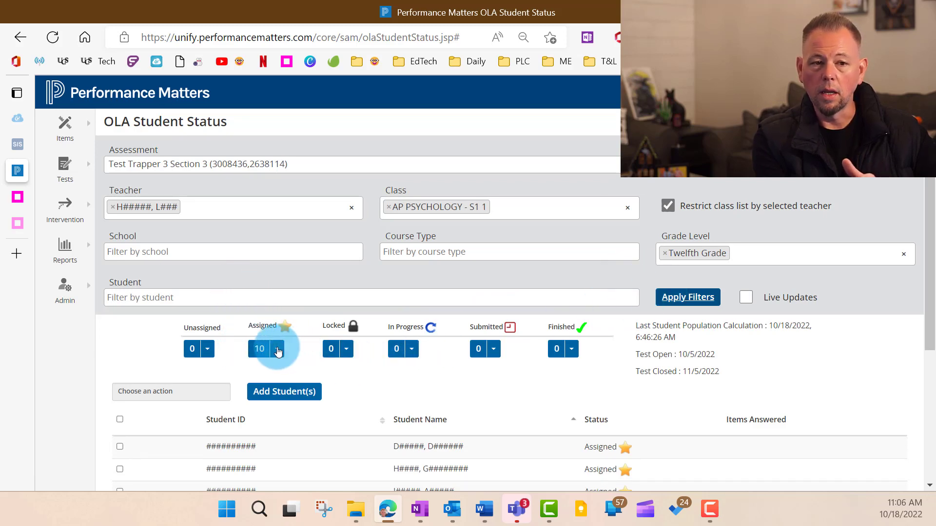
Check the bulk options for Unassigned and Assigned students, the student filter choices and the list of filtered students
click(207, 349)
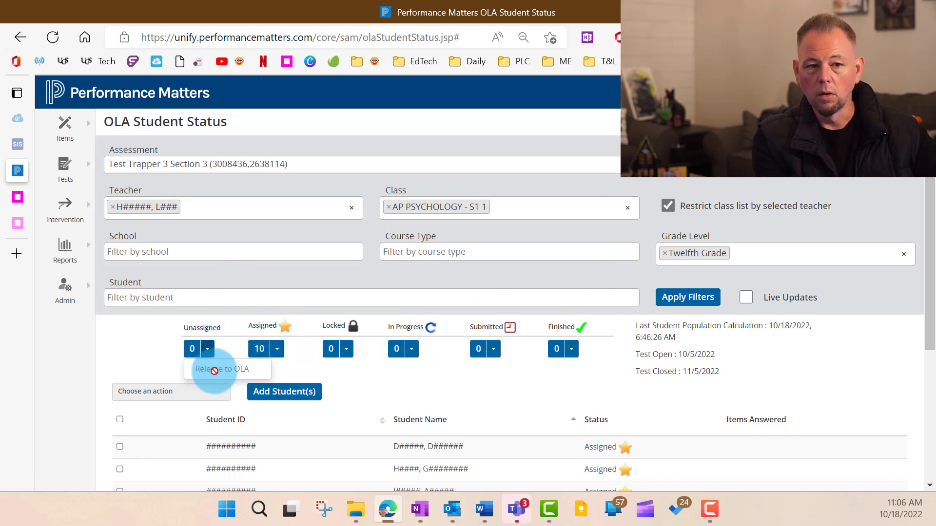
click(278, 355)
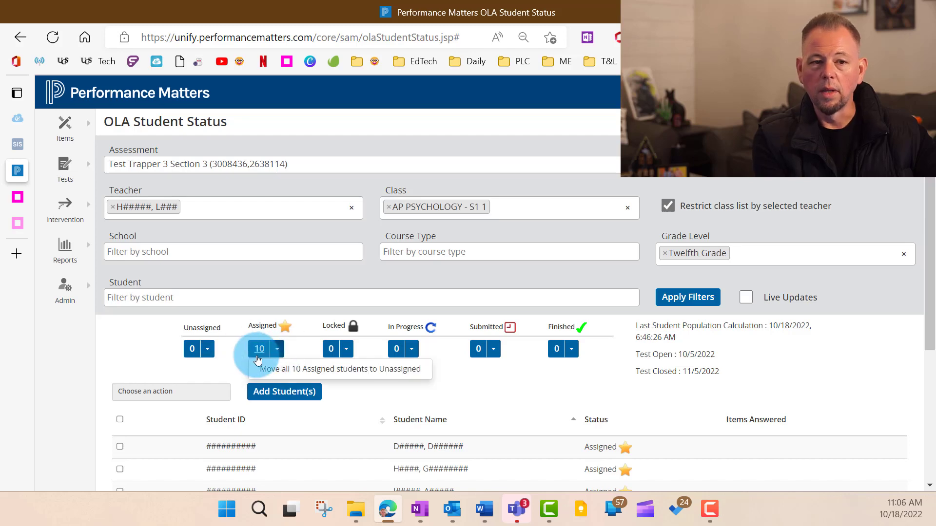
click(317, 301)
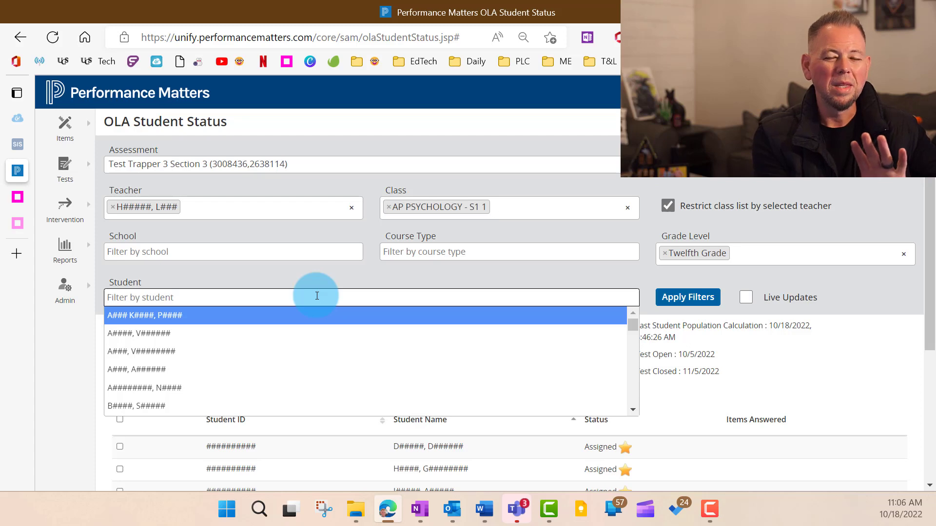
click(587, 140)
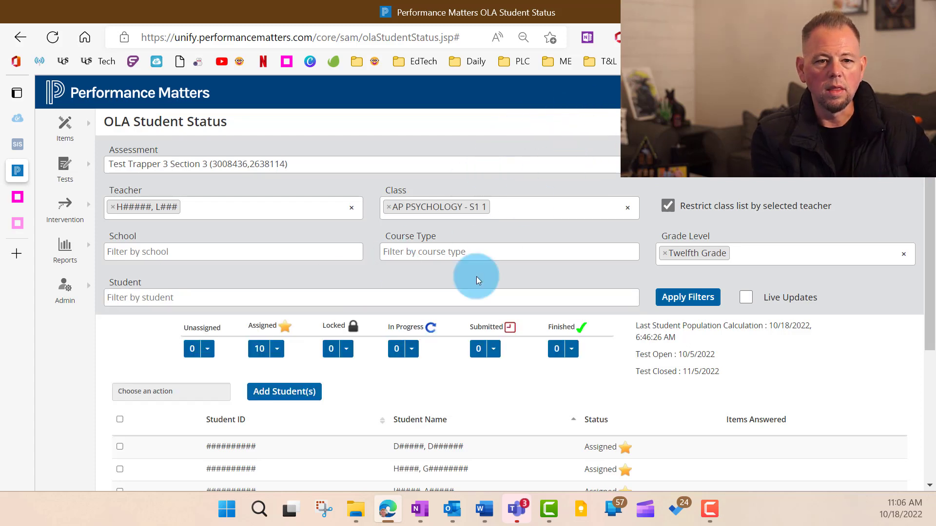
scroll(396, 387, down, 3)
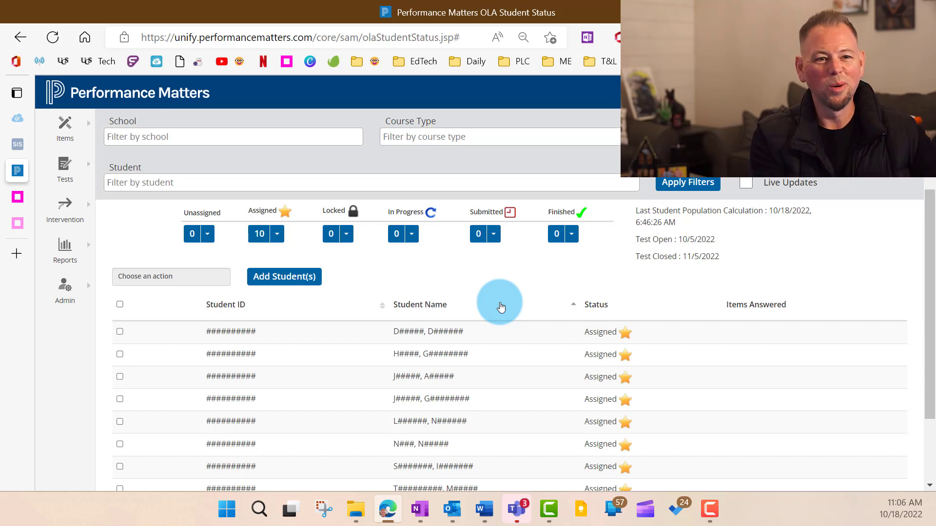
scroll(571, 272, up, 3)
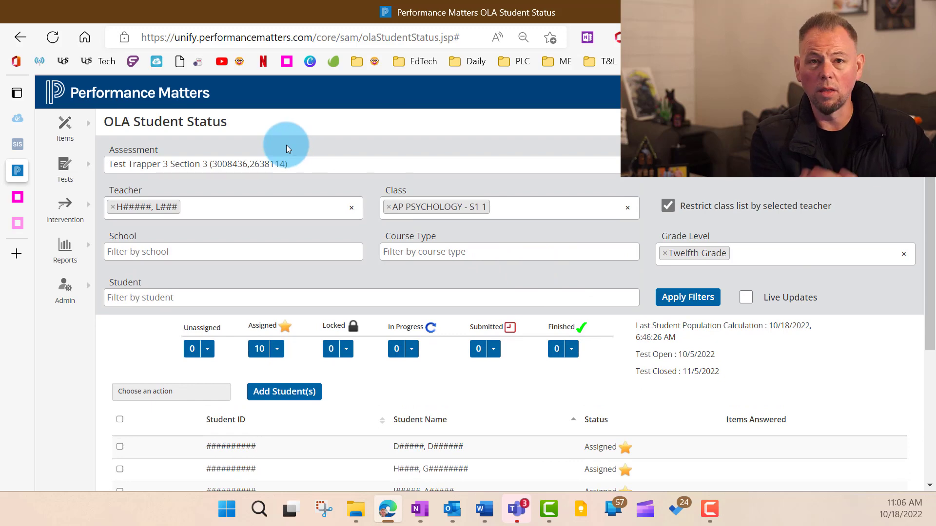
Switch the assessment to Test Trapper 3 Section 2, apply filters for the teacher and class AP PSYCHOLOGY - S1 1, and review the student list
click(267, 169)
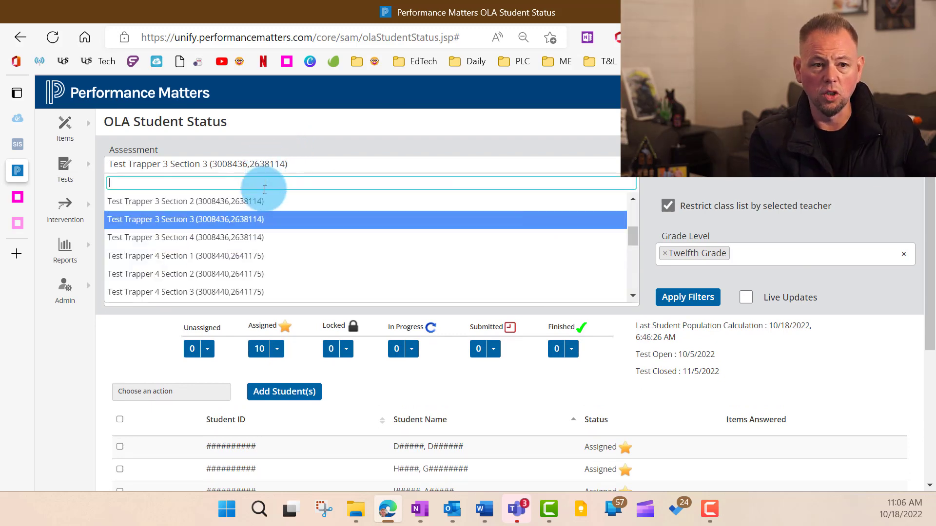
click(250, 201)
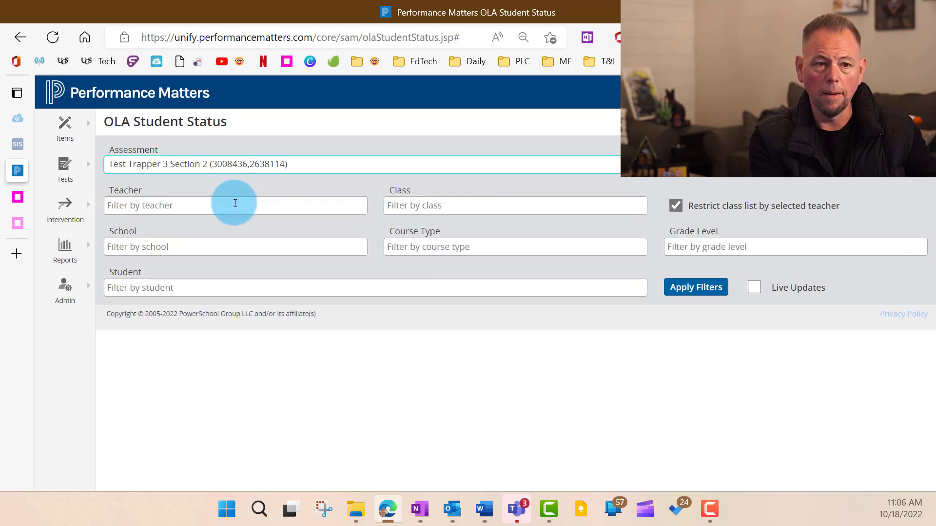
click(230, 201)
click(223, 227)
click(414, 206)
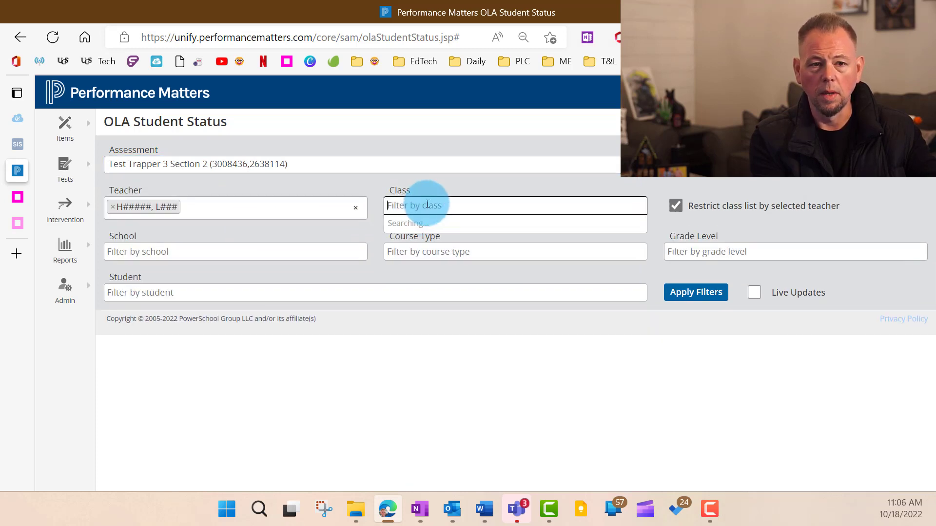
click(417, 222)
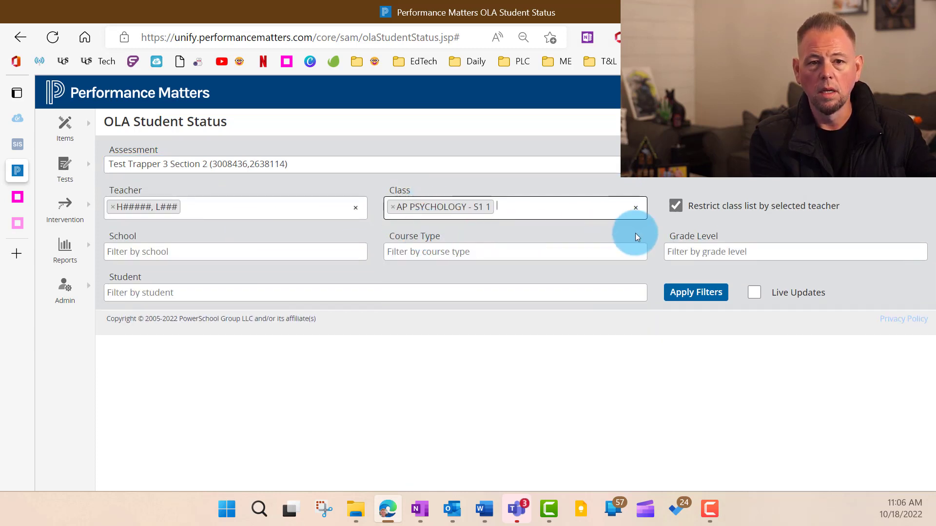
click(688, 291)
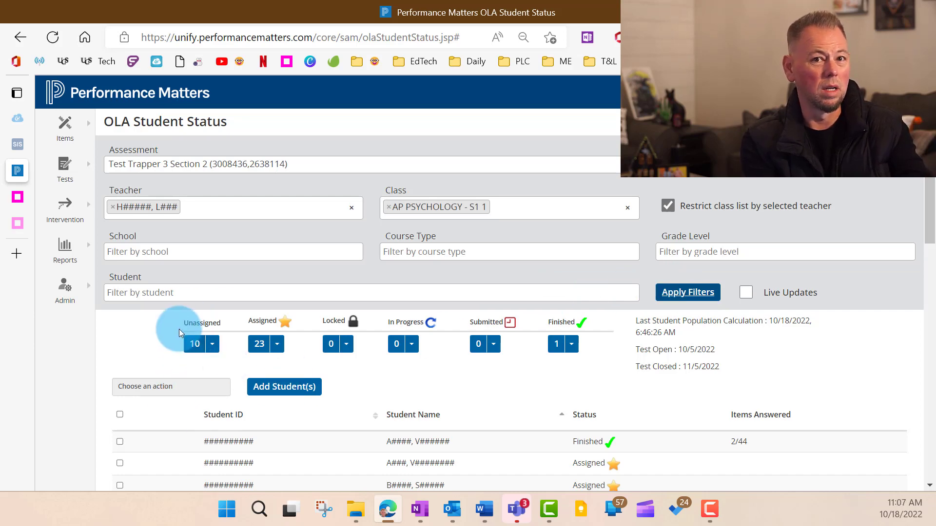
scroll(180, 333, down, 2)
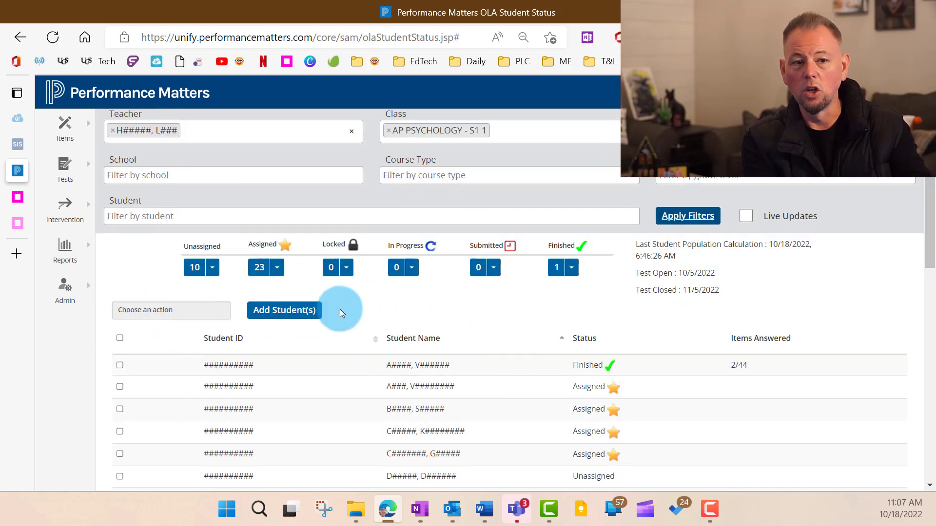
scroll(564, 292, up, 2)
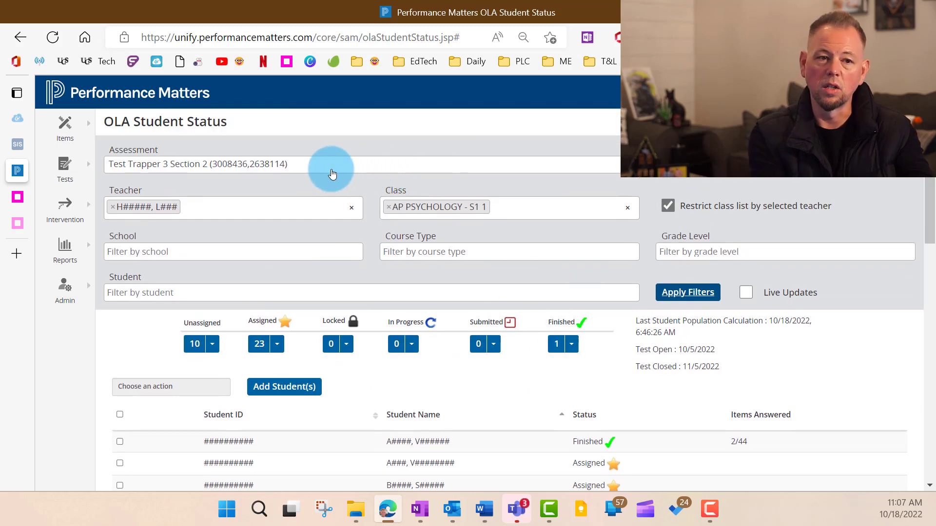
Turn on Live Updates for the Test Trapper 3 Section 2 student status and reapply the filters
click(332, 168)
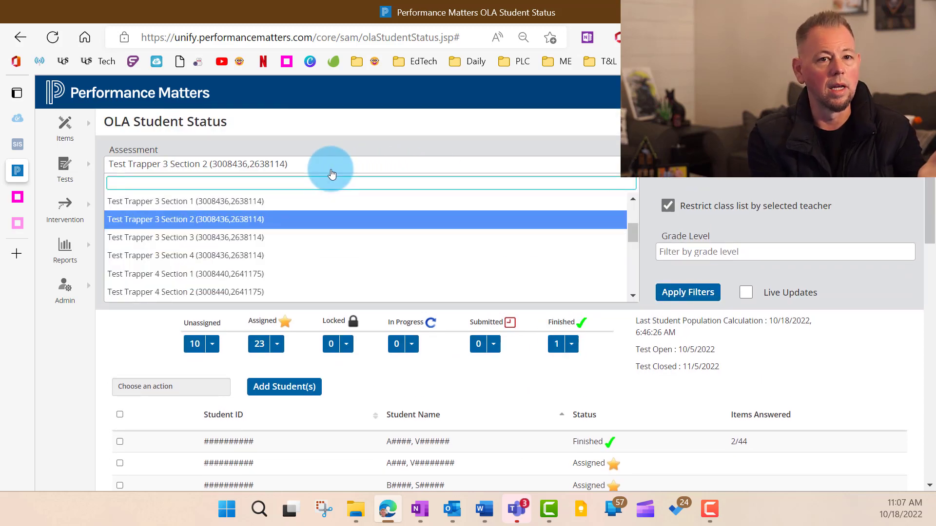
click(372, 142)
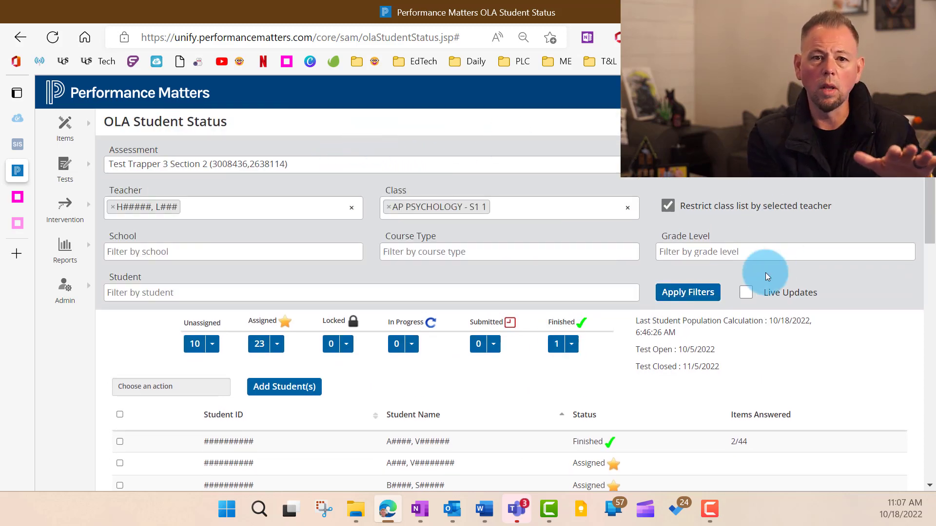
click(746, 292)
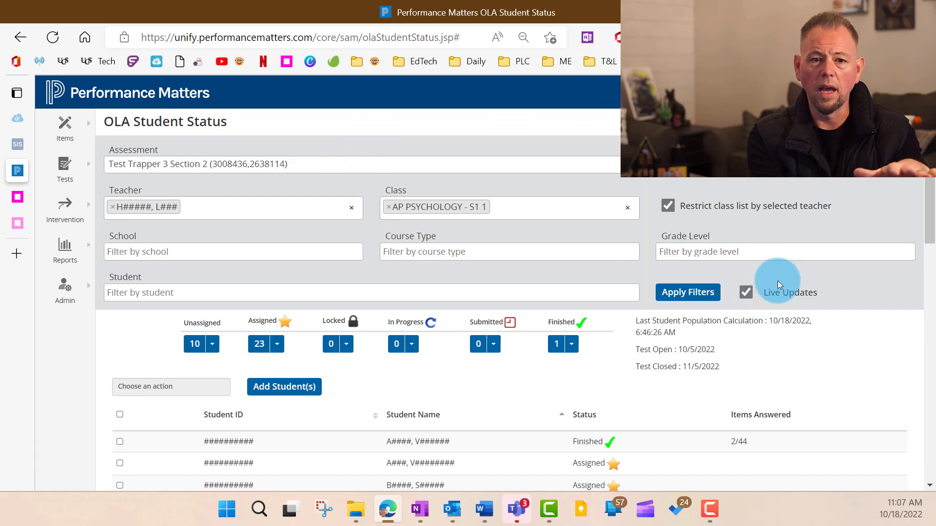
click(700, 293)
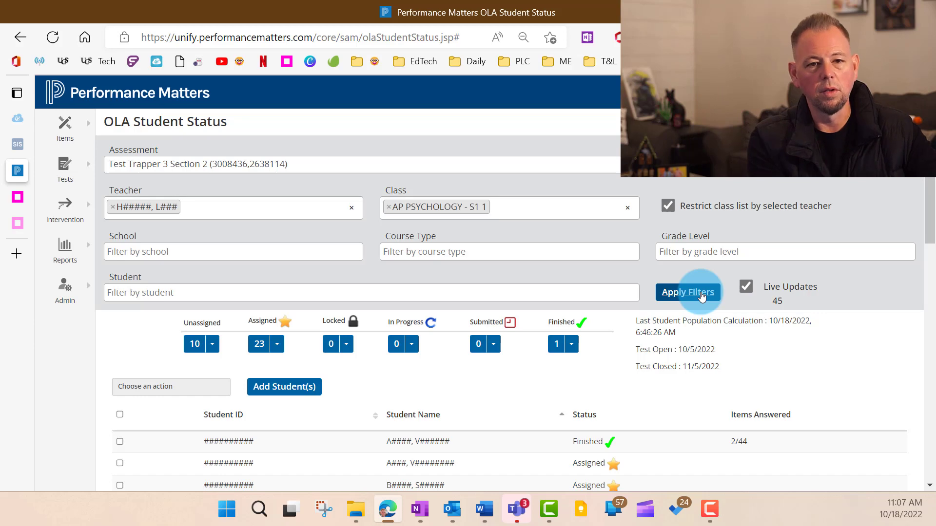
click(701, 296)
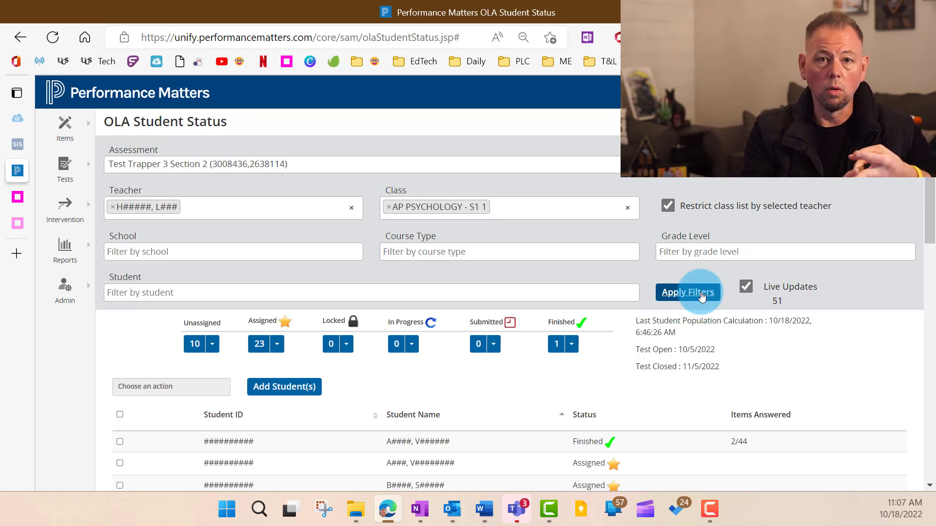
Enable Live Updates for the class list of unassigned students and apply the filters
click(324, 294)
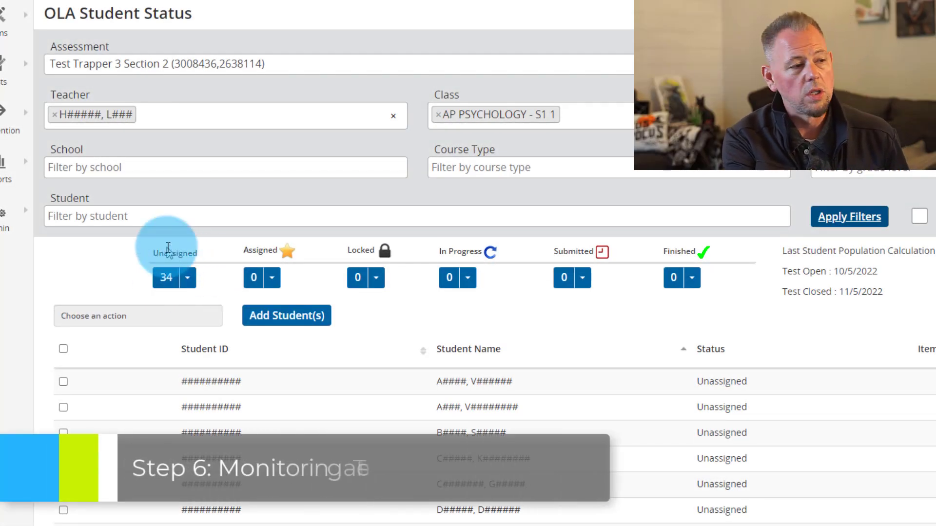
scroll(98, 267, down, 1)
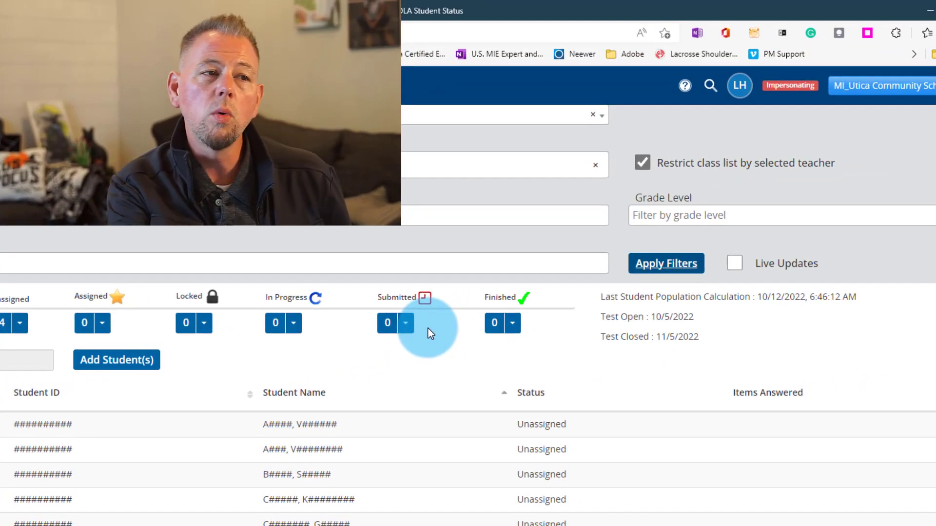
click(732, 267)
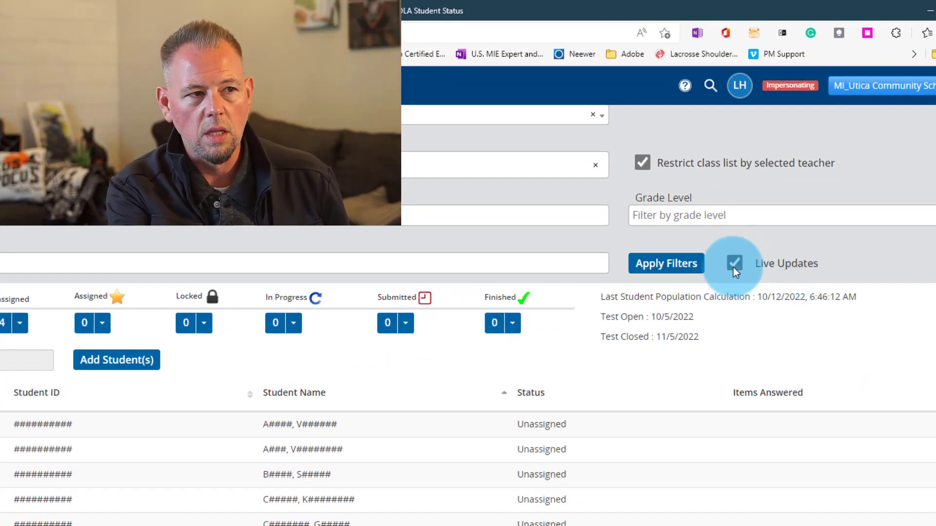
click(680, 266)
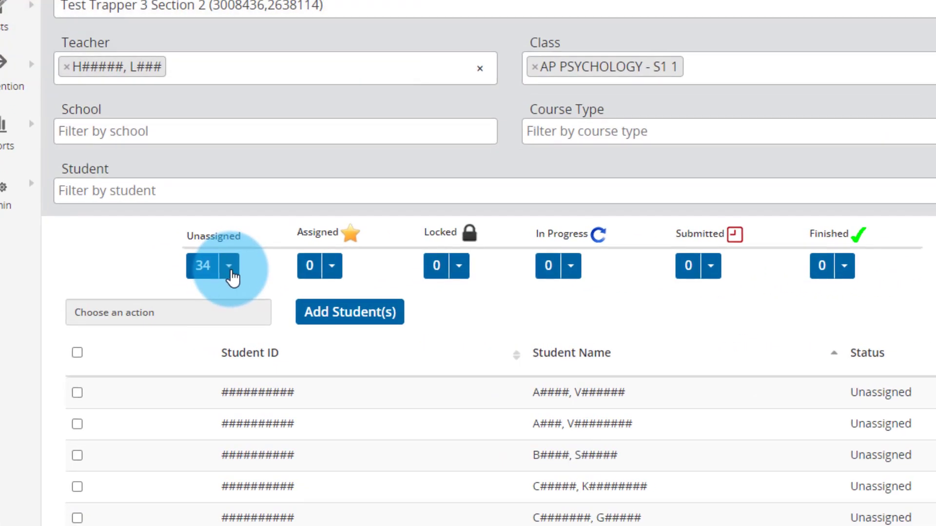
Release all Unassigned students of the AP PSYCHOLOGY - S1 1 class to OLA for Section 2
click(229, 267)
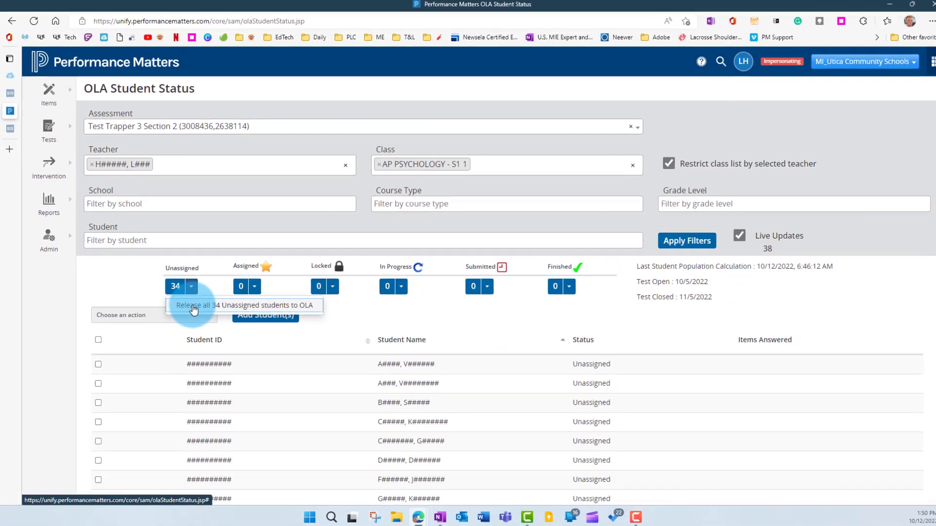
click(193, 305)
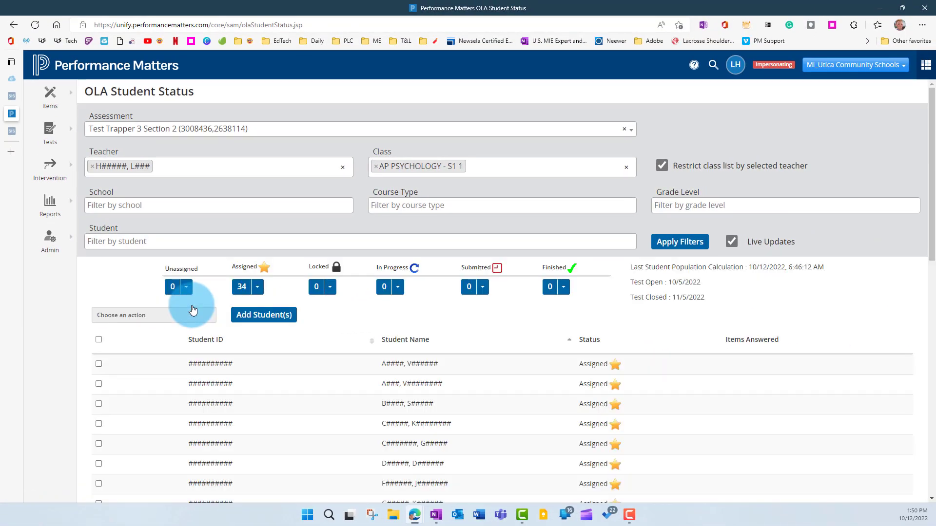
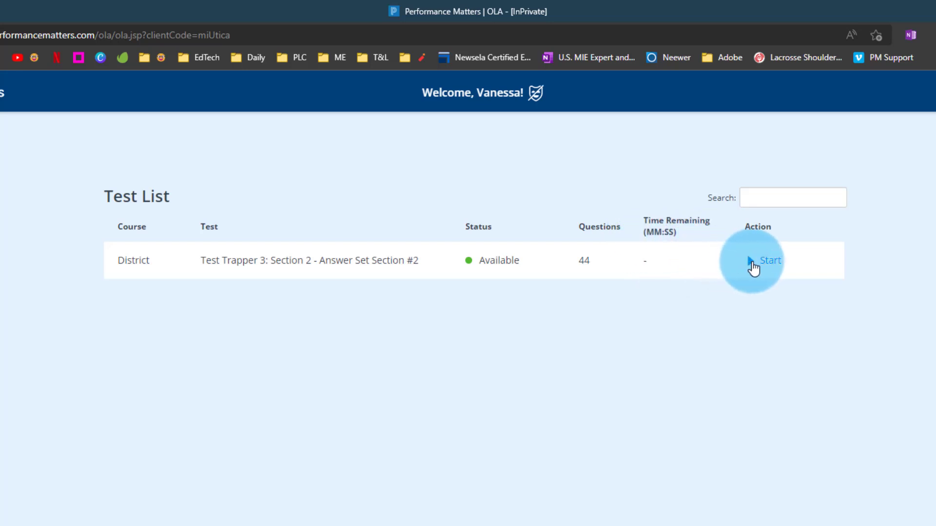
Start Test Trapper 3 Section 2 from the student's test list and bring up page 2 of the test booklet
click(750, 263)
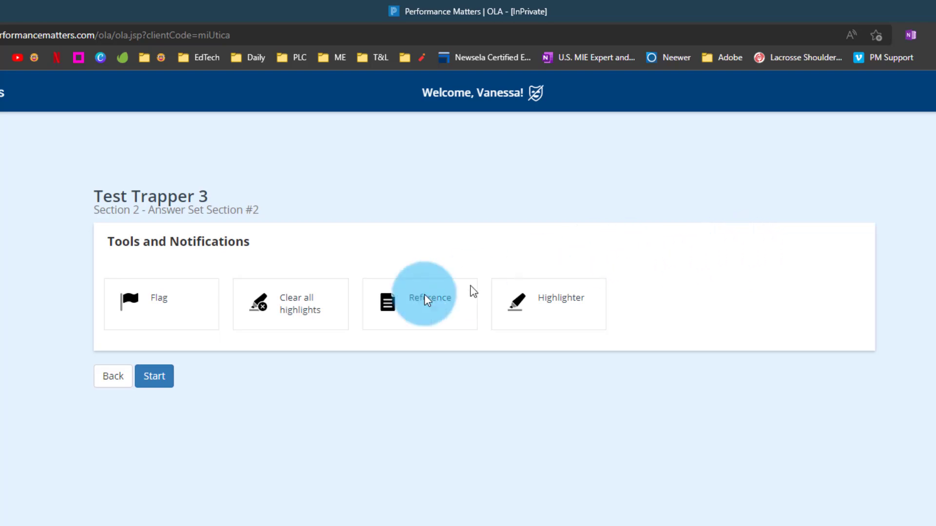
click(154, 376)
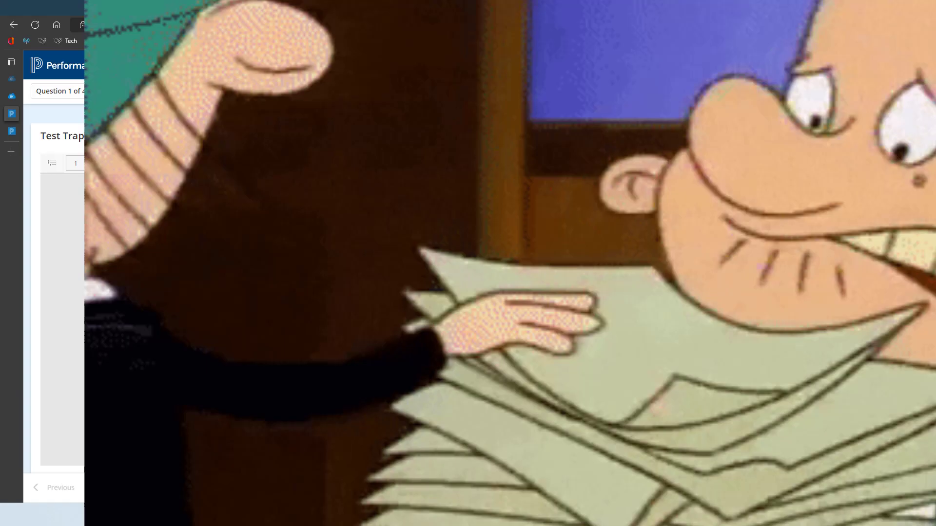
scroll(420, 428, down, 10)
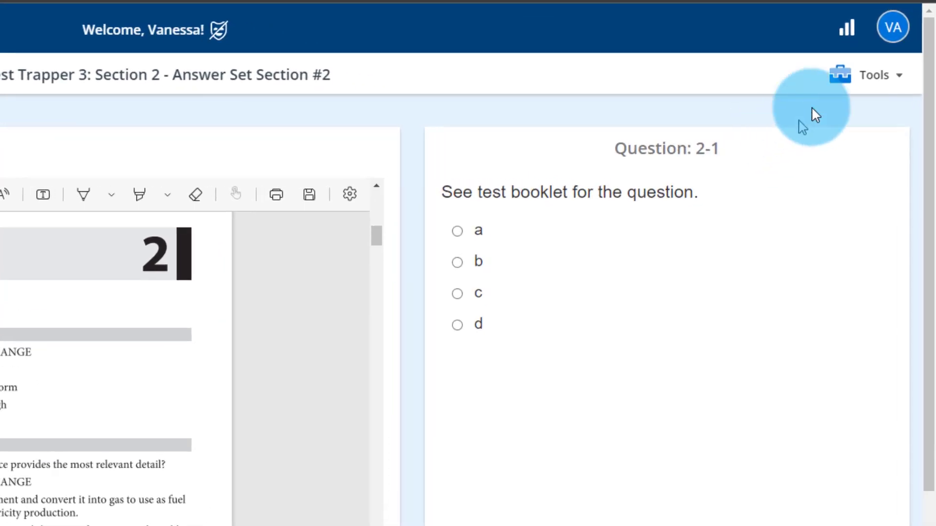
Use the test's Highlighter tool to highlight answer choice b of Question 2-1, and select b as the answer
click(890, 75)
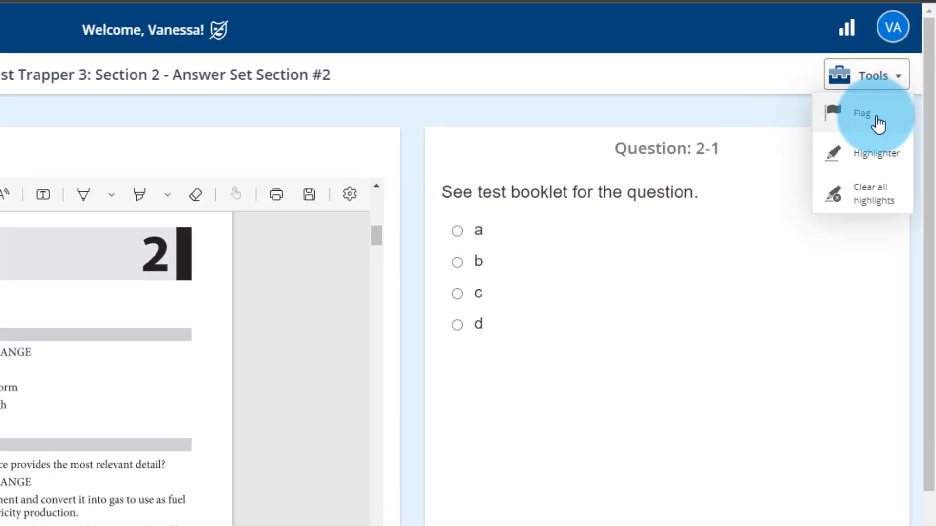
click(867, 153)
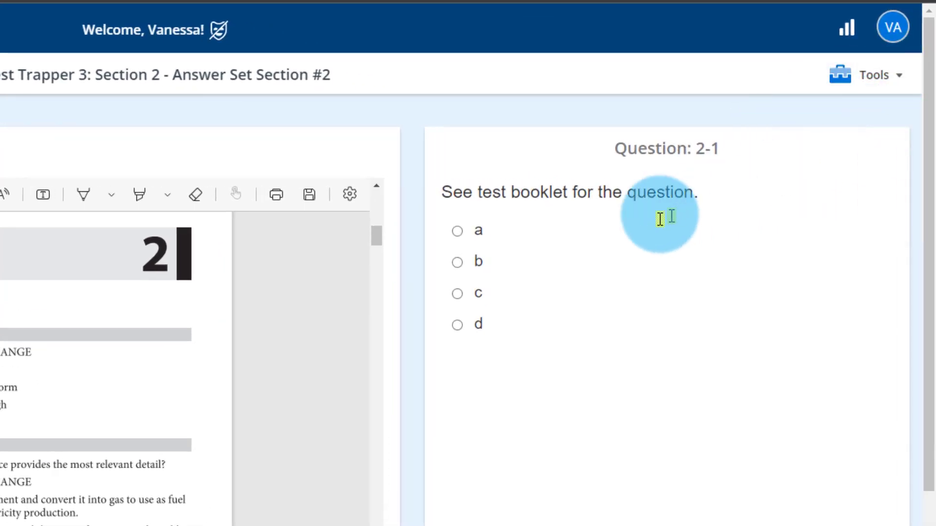
drag(544, 268, 462, 271)
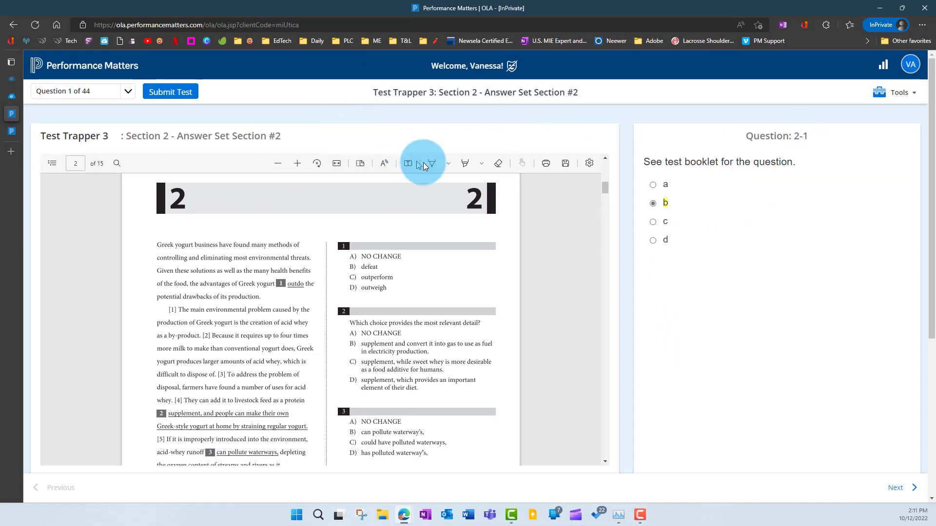
Highlight the Greek yogurt passage from "controlling and eliminating" through "Greek yogurt is the" in the booklet, and place an empty text box above question 1
click(464, 163)
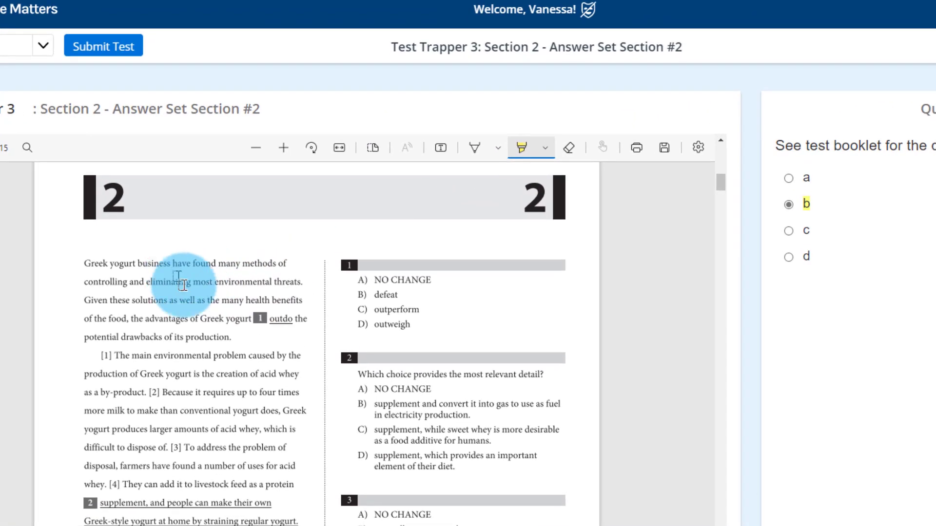
drag(223, 256, 245, 329)
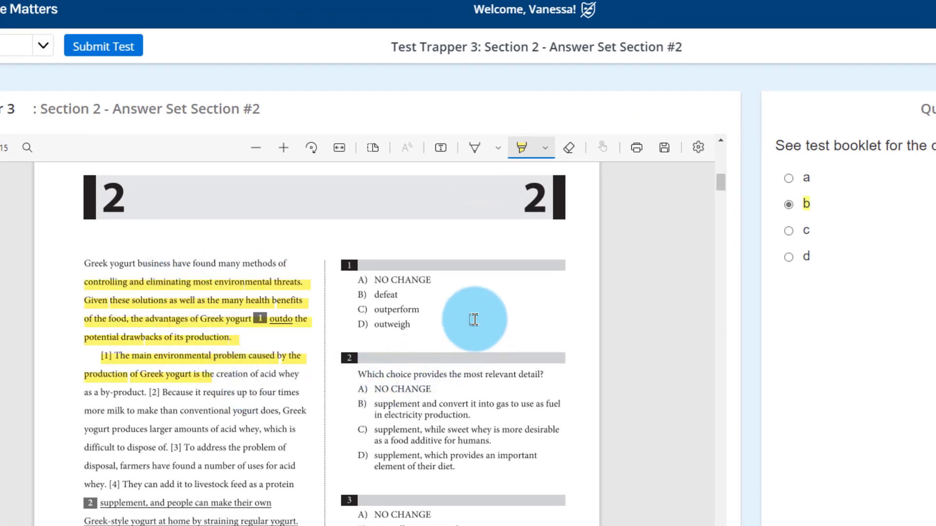
click(440, 150)
click(422, 247)
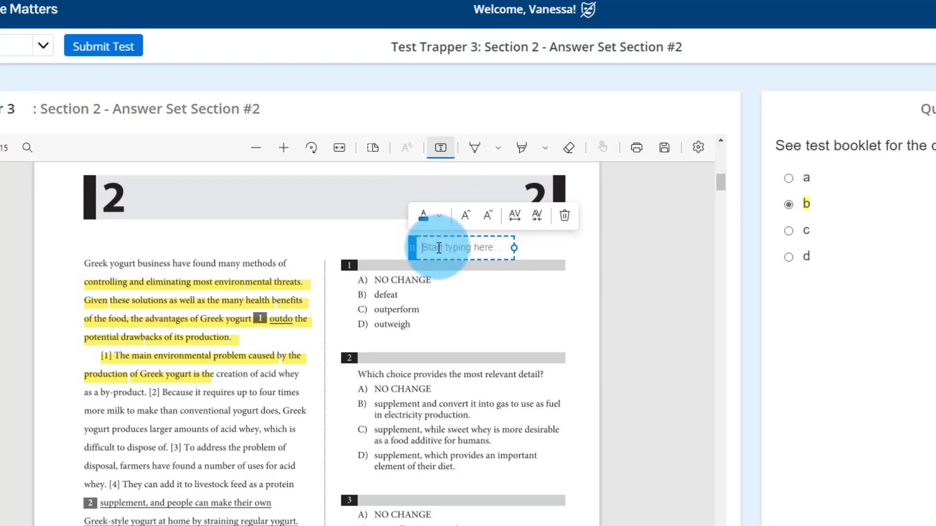
Draw freehand pen circles over questions 1 and 2 on booklet page 2
click(475, 148)
mouse_move(451, 293)
mouse_down()
mouse_move(390, 364)
mouse_move(429, 316)
mouse_move(527, 341)
mouse_move(443, 430)
mouse_up()
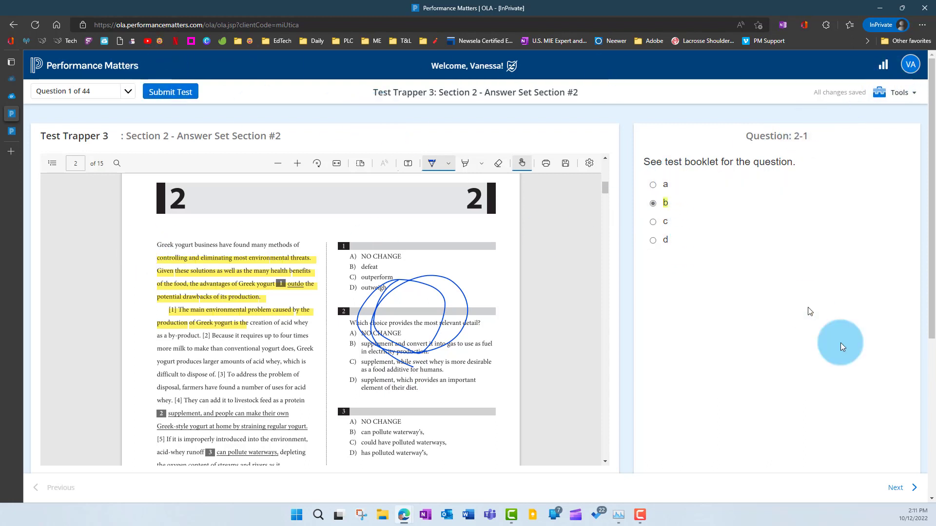
Advance to Question 2-2, mark choice B of question 2 in the booklet with the pen, and answer b
click(897, 489)
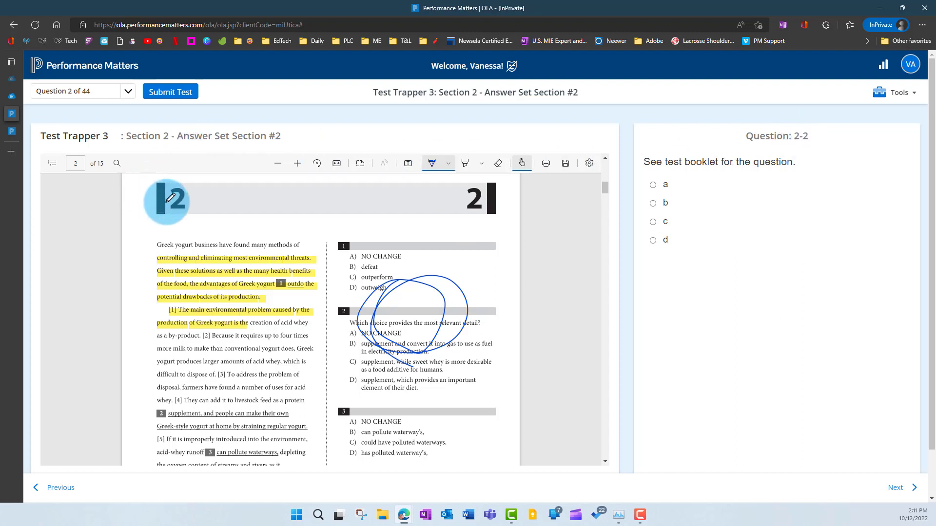
scroll(285, 230, down, 1)
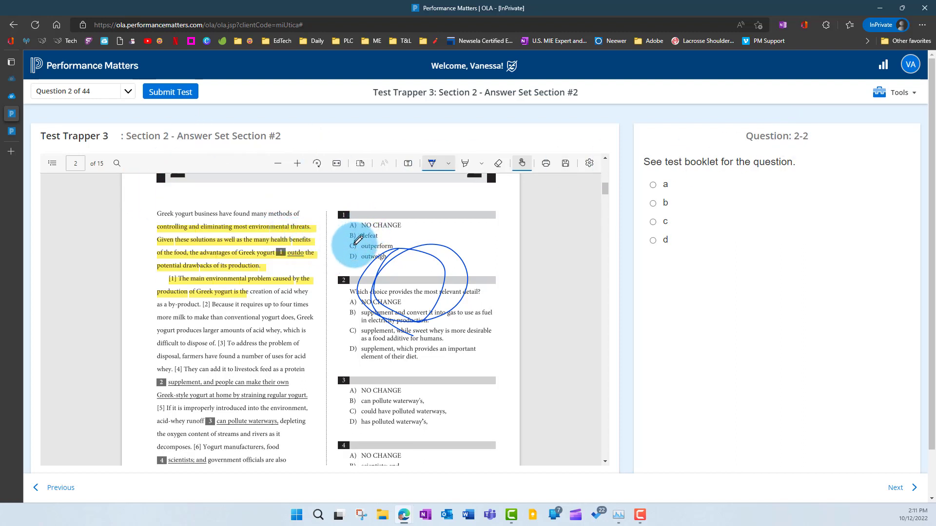
mouse_move(358, 292)
mouse_down()
mouse_move(334, 318)
mouse_move(363, 303)
mouse_up()
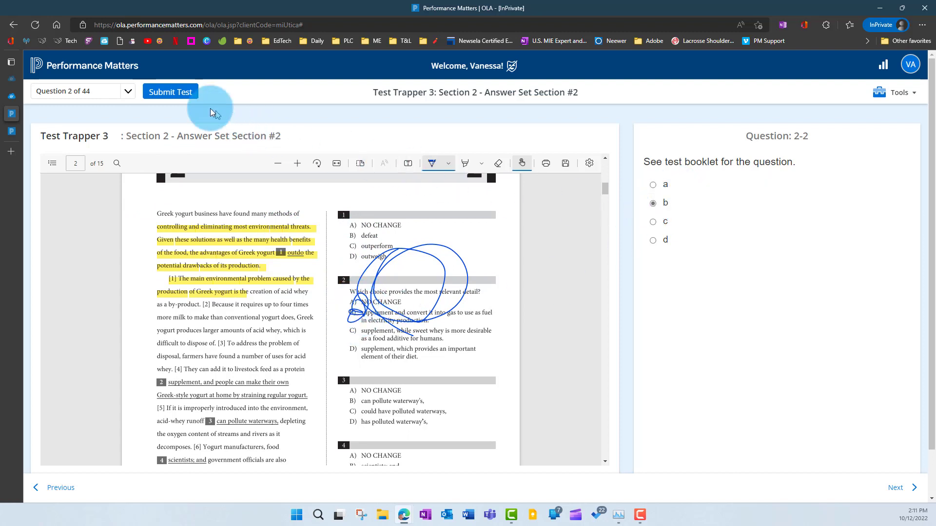
Review the question list for answered items, and submit the Test Trapper 3 Section 2 test for scoring
click(127, 91)
scroll(97, 191, down, 2)
scroll(95, 191, up, 2)
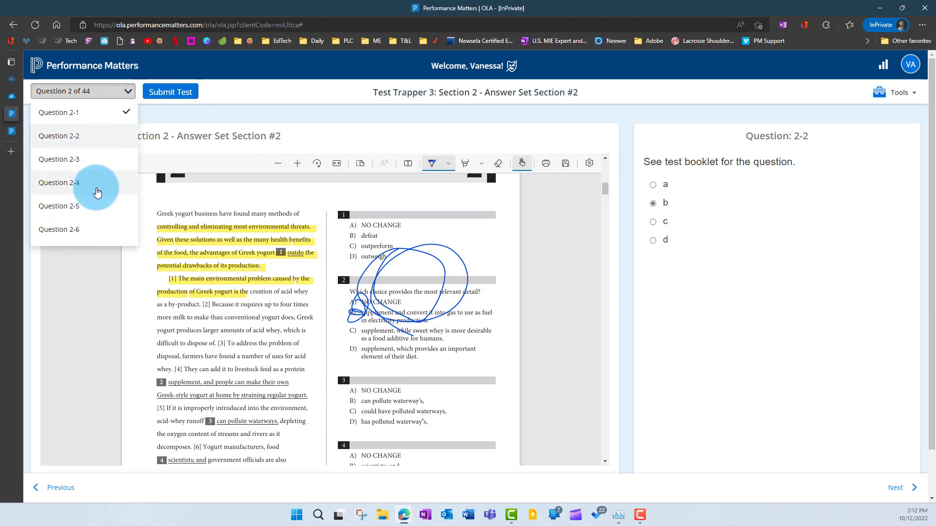
click(179, 95)
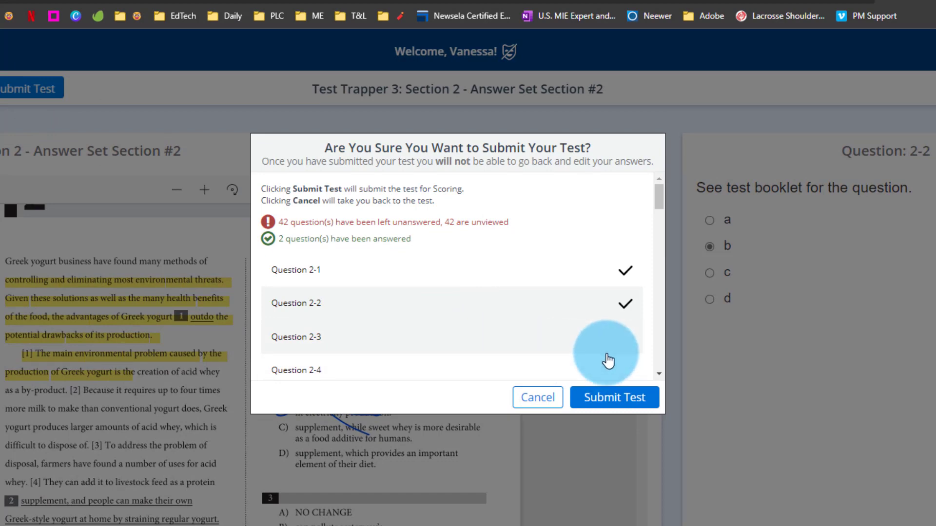
click(615, 401)
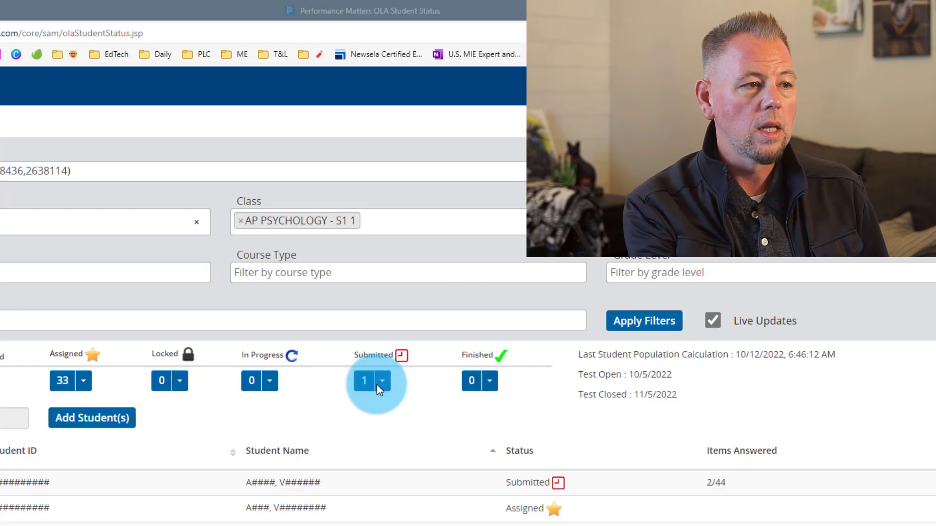
Examine the status-change options available for Submitted, Locked and In Progress students on the OLA Student Status page
click(383, 383)
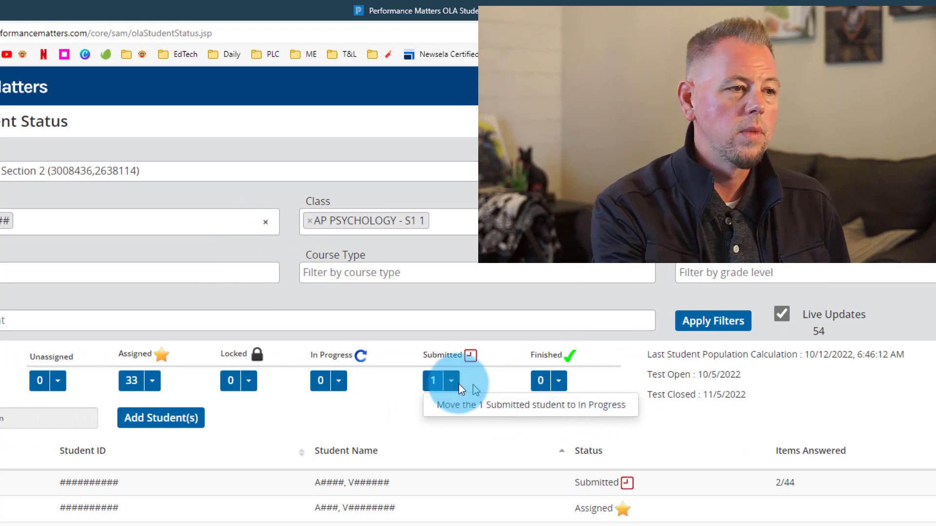
click(248, 382)
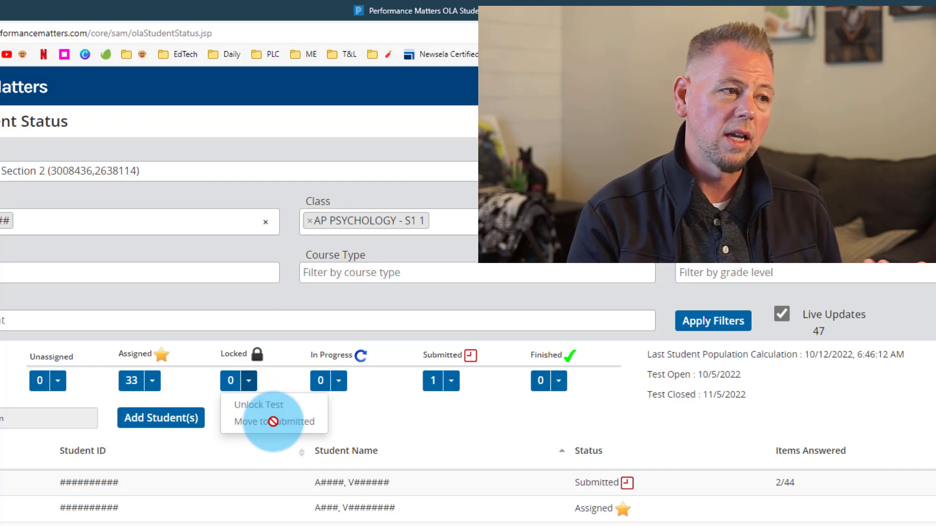
click(341, 385)
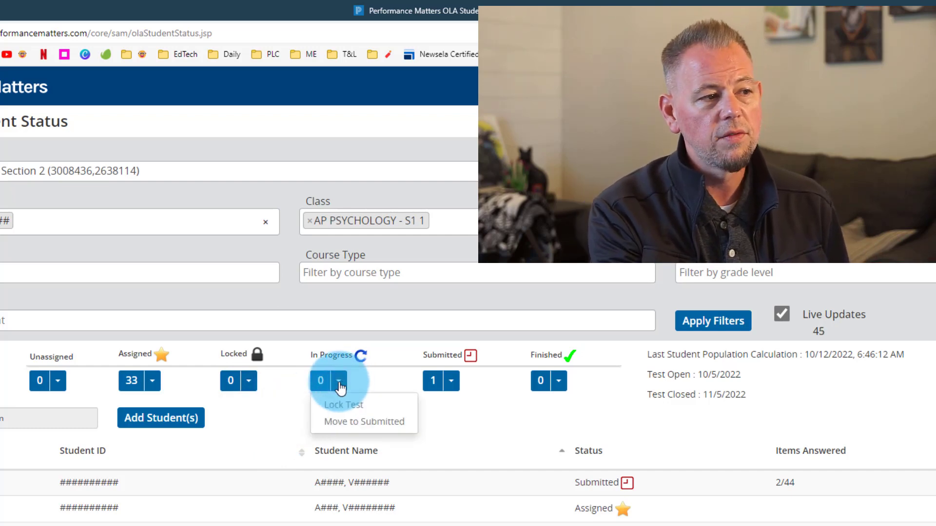